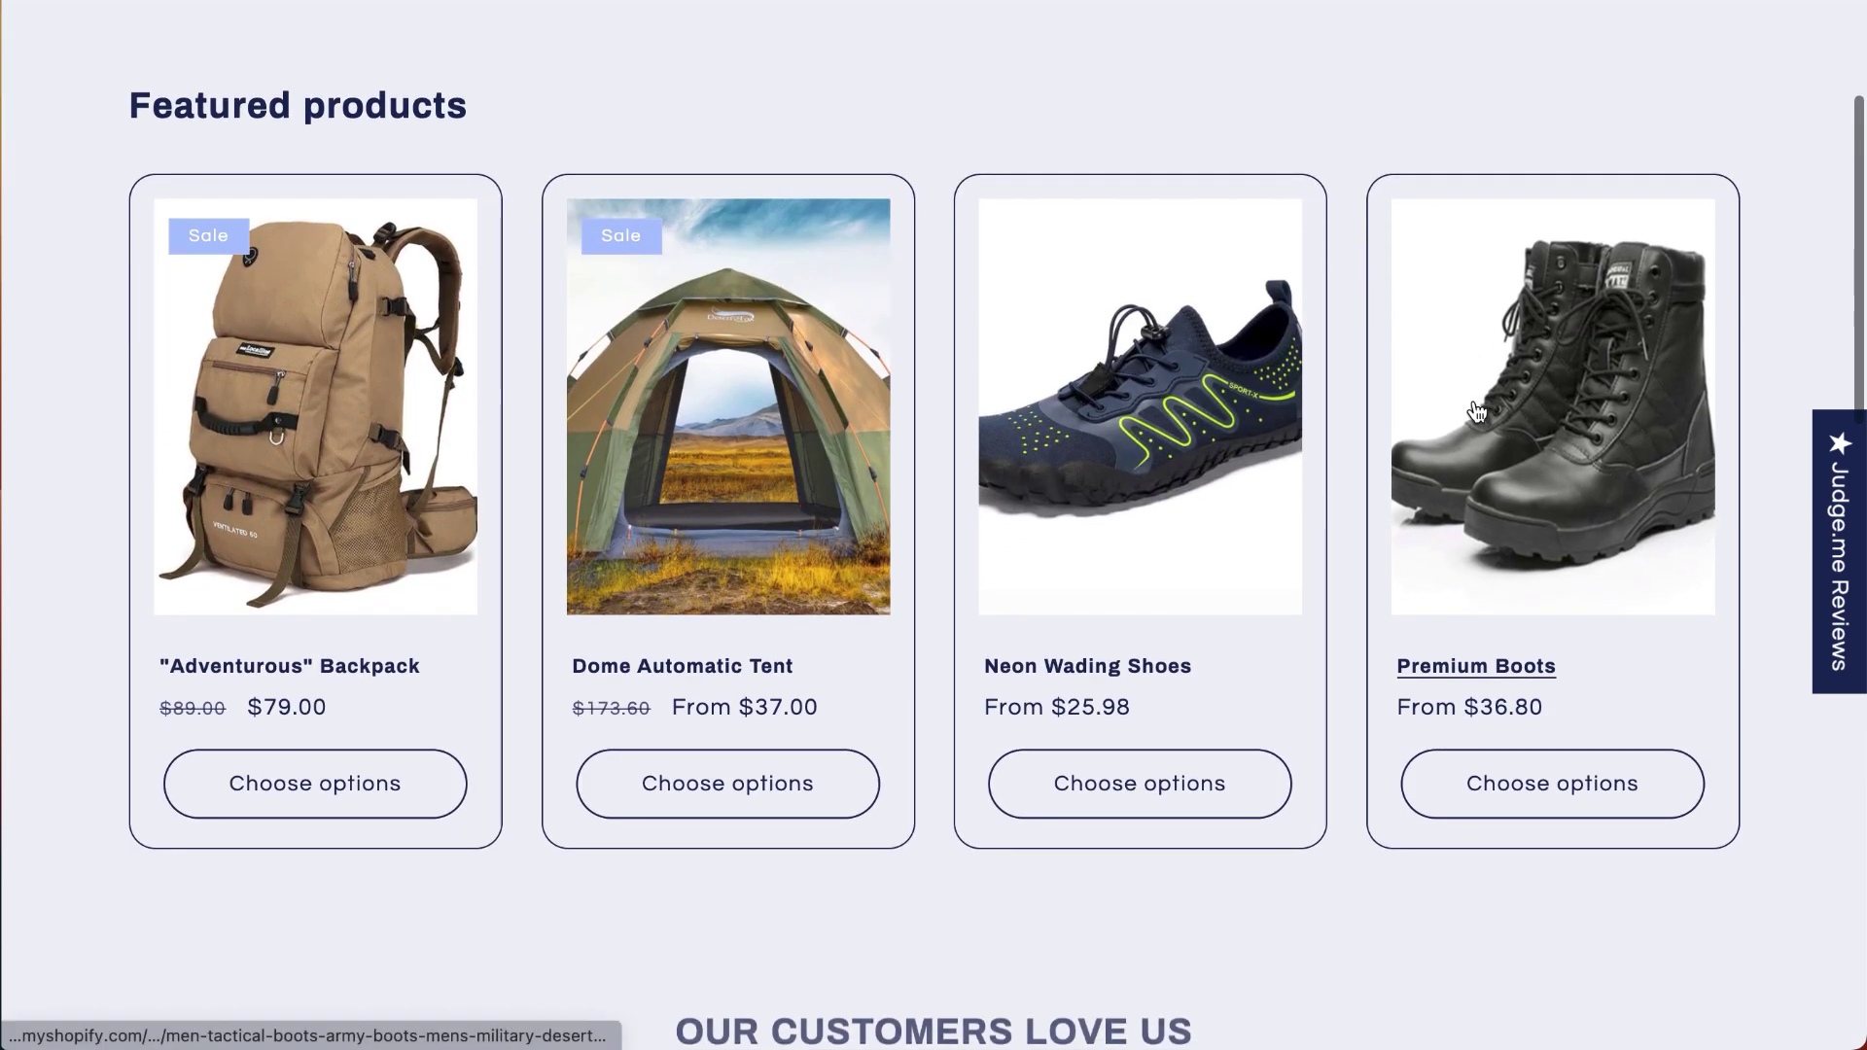
scroll(1473, 408, "down", 2)
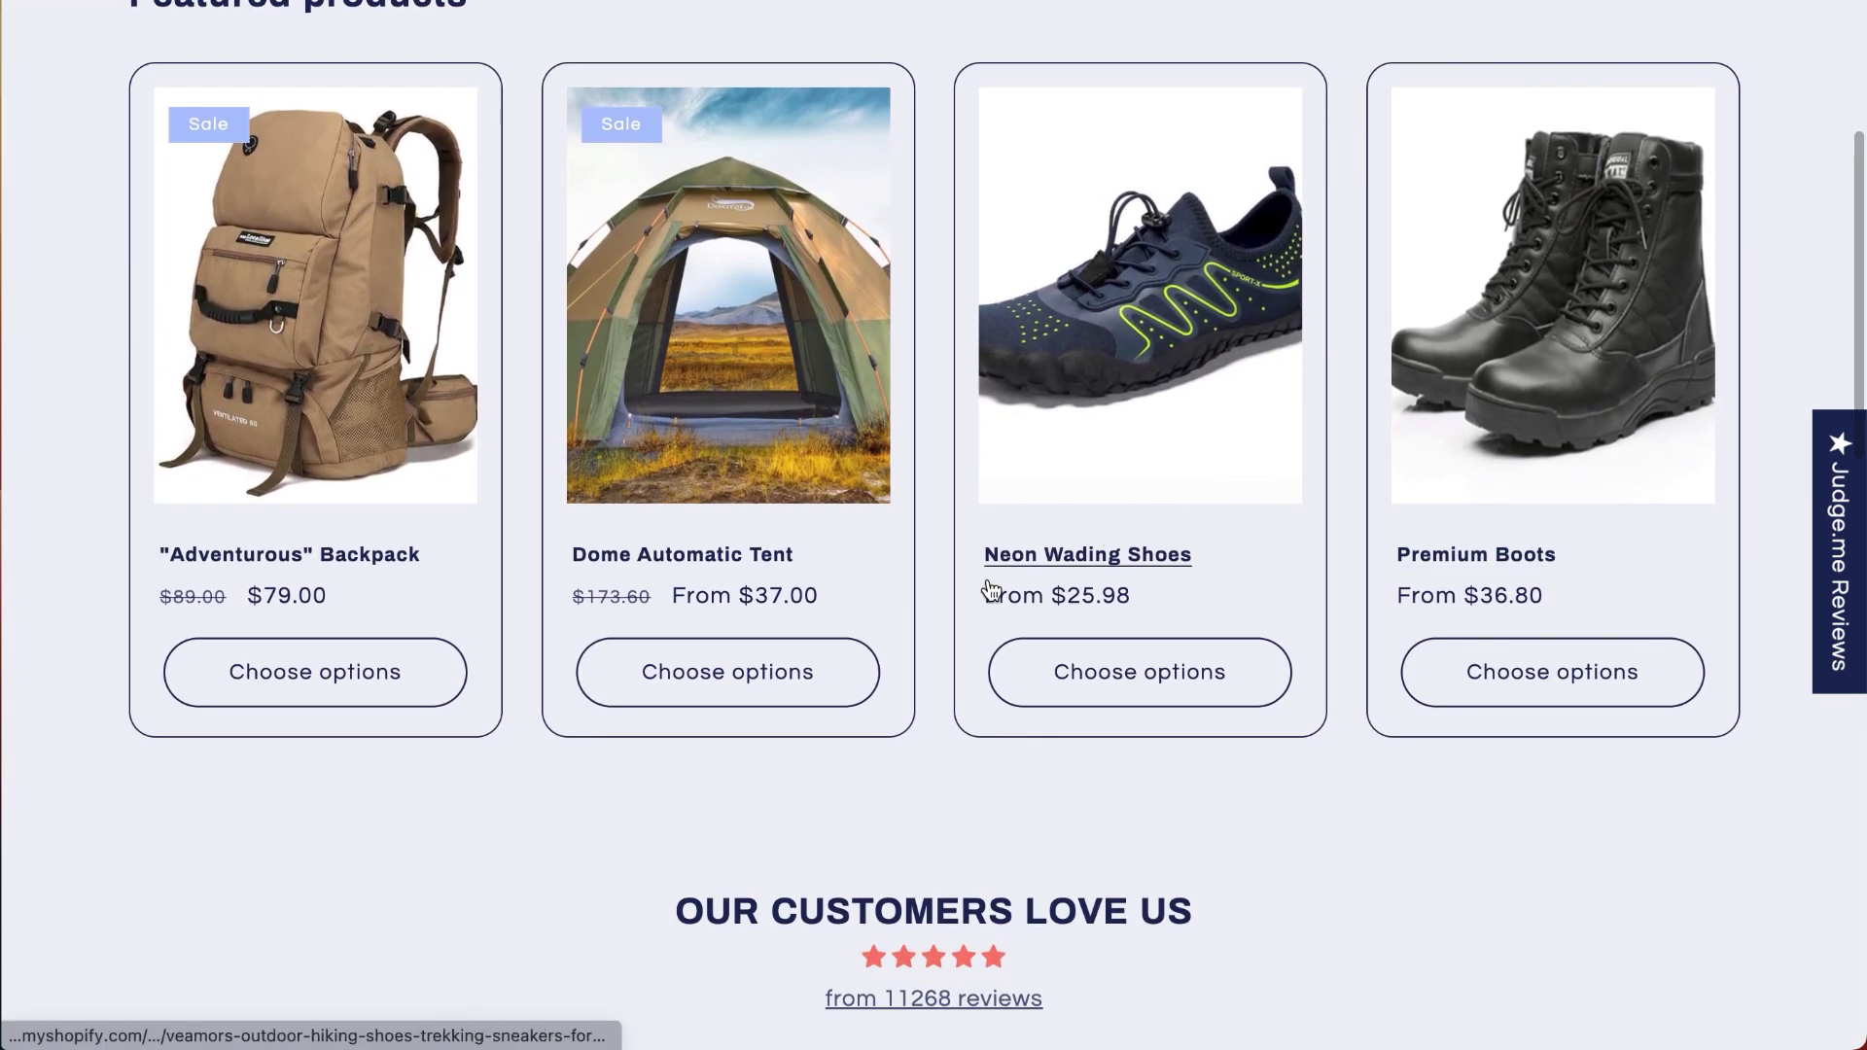
- Check the Dome Automatic Tent's star rating, then scroll to the OUR CUSTOMERS LOVE US reviews
left_click(784, 530)
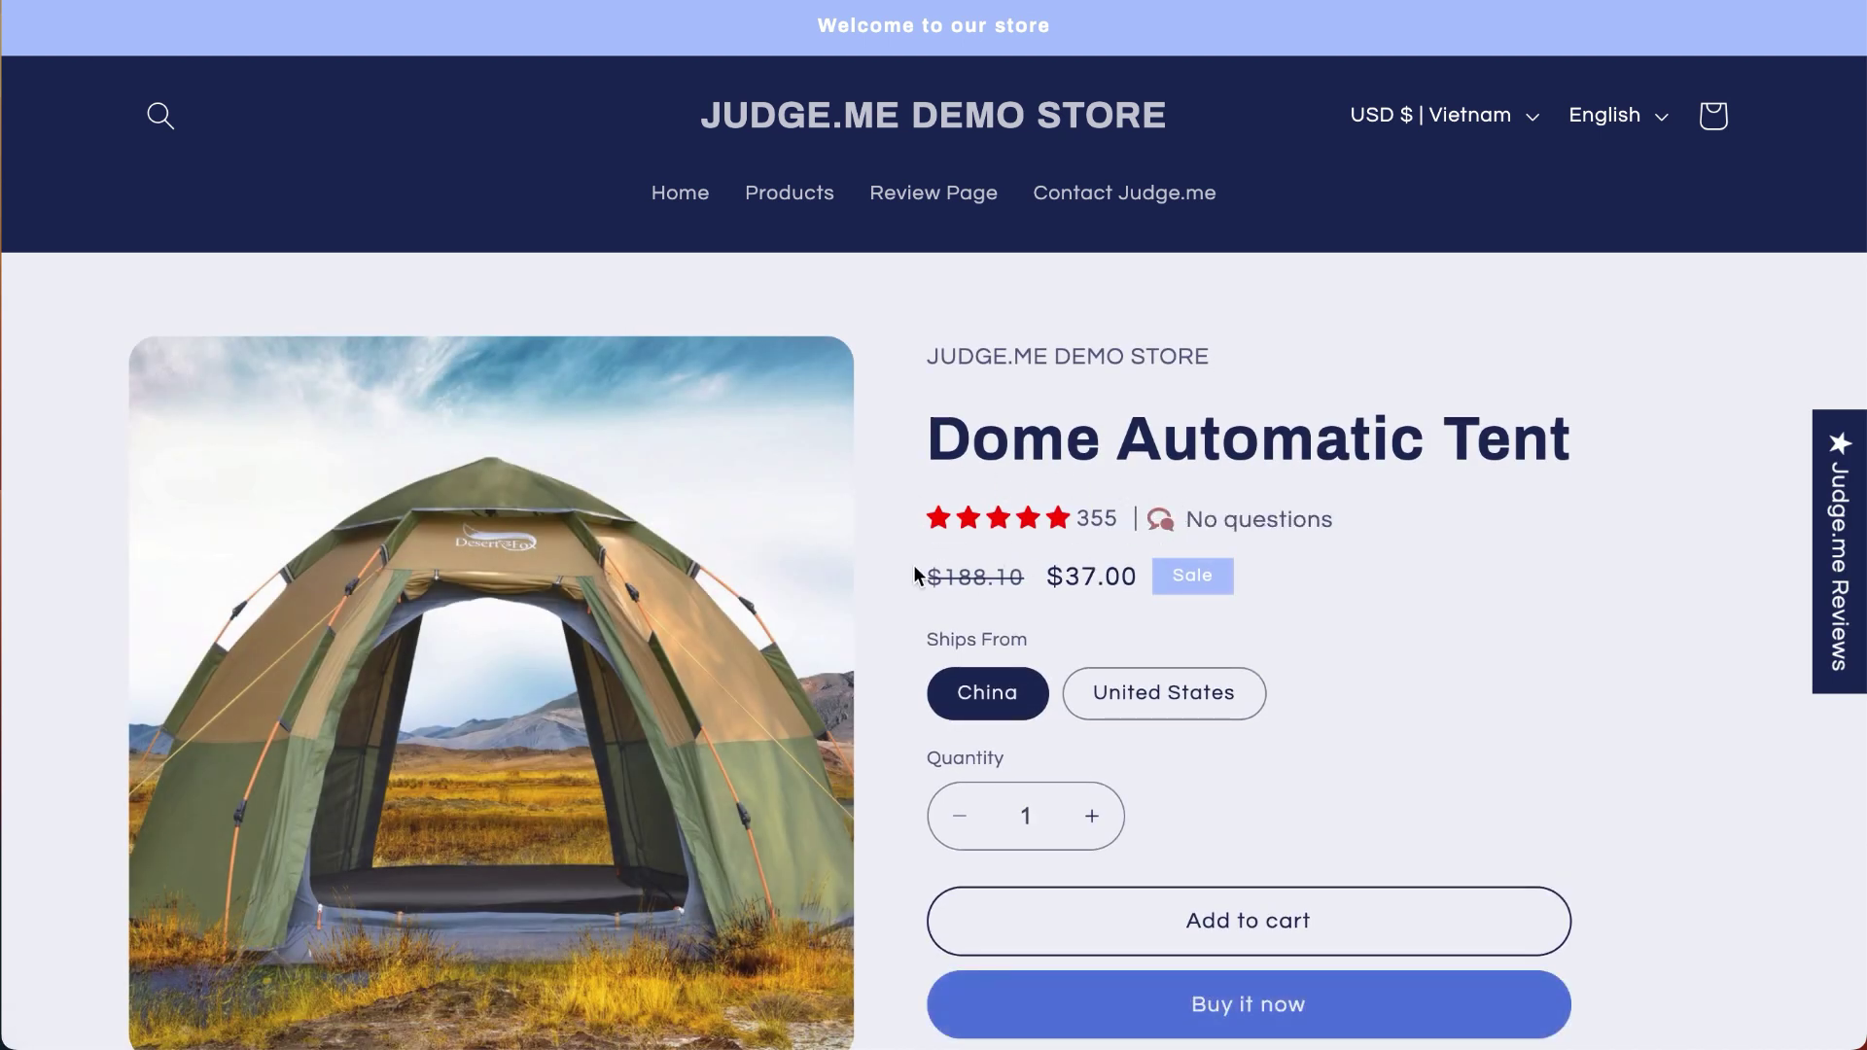
key("alt+Left")
scroll(582, 494, "down", 5)
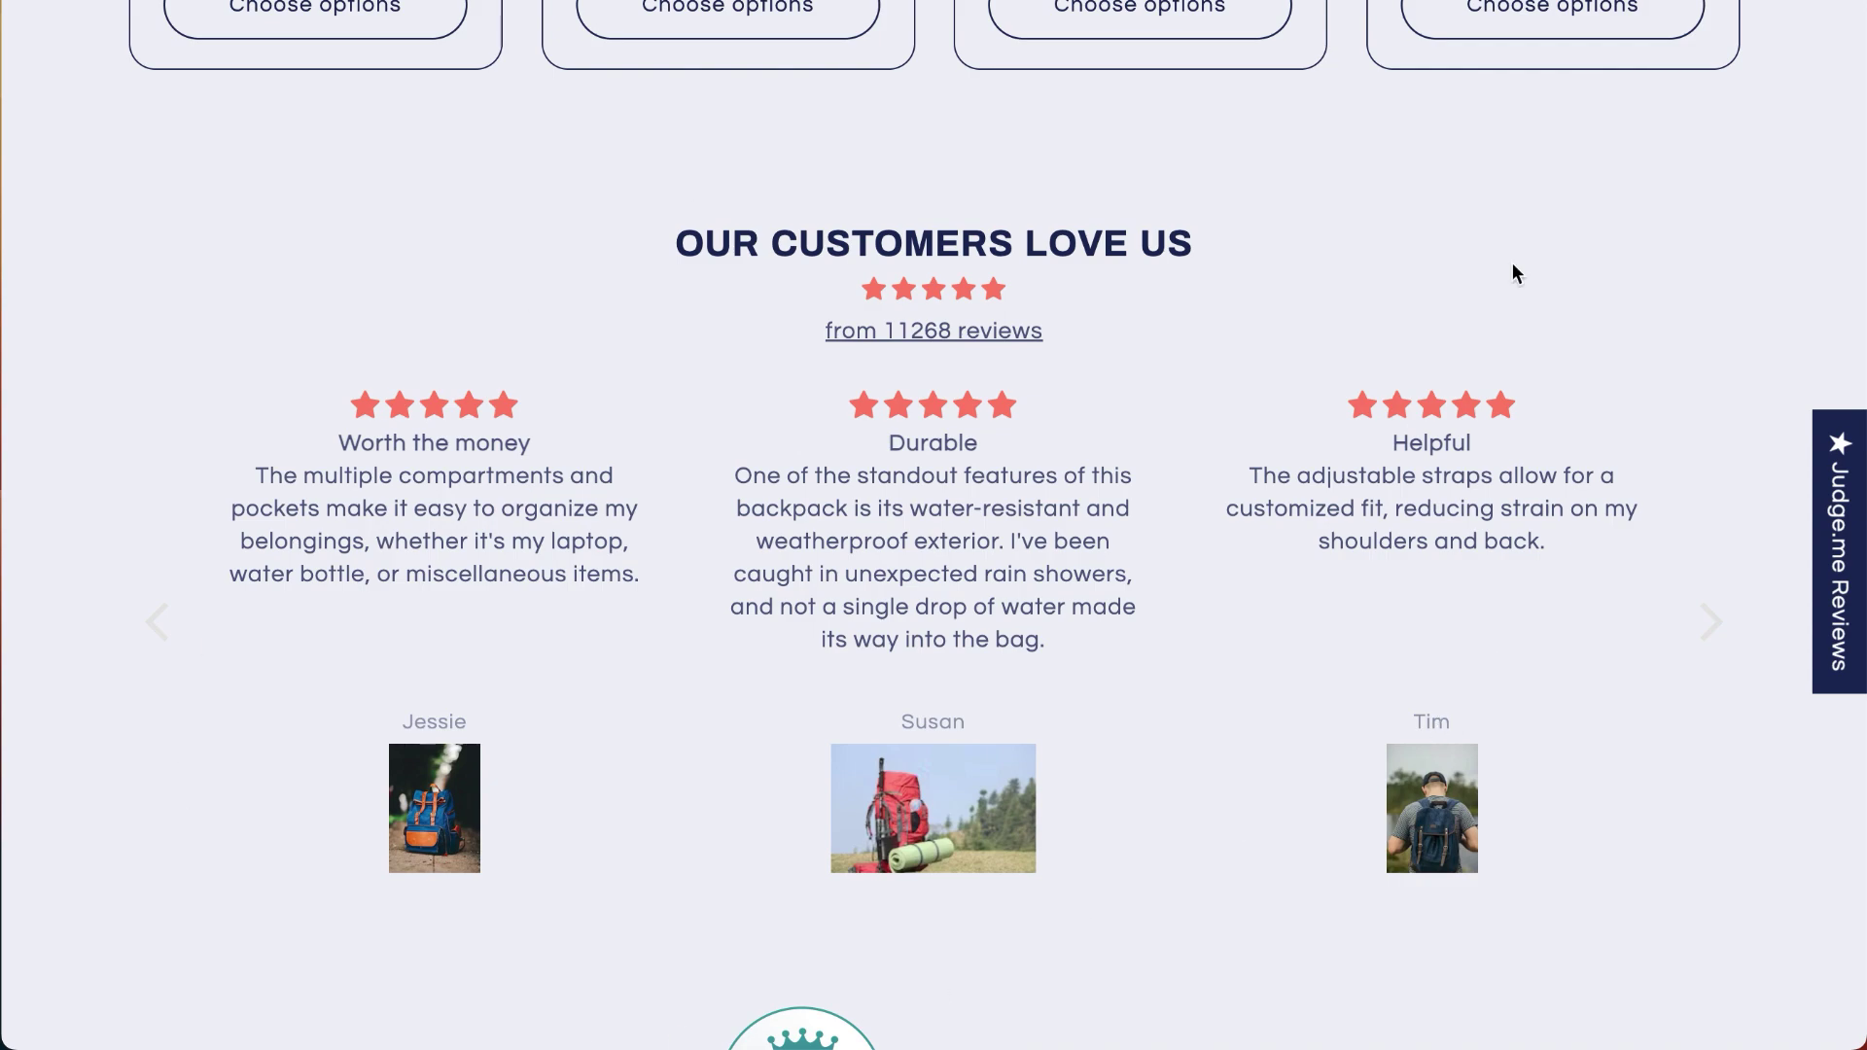
scroll(1147, 821, "down", 5)
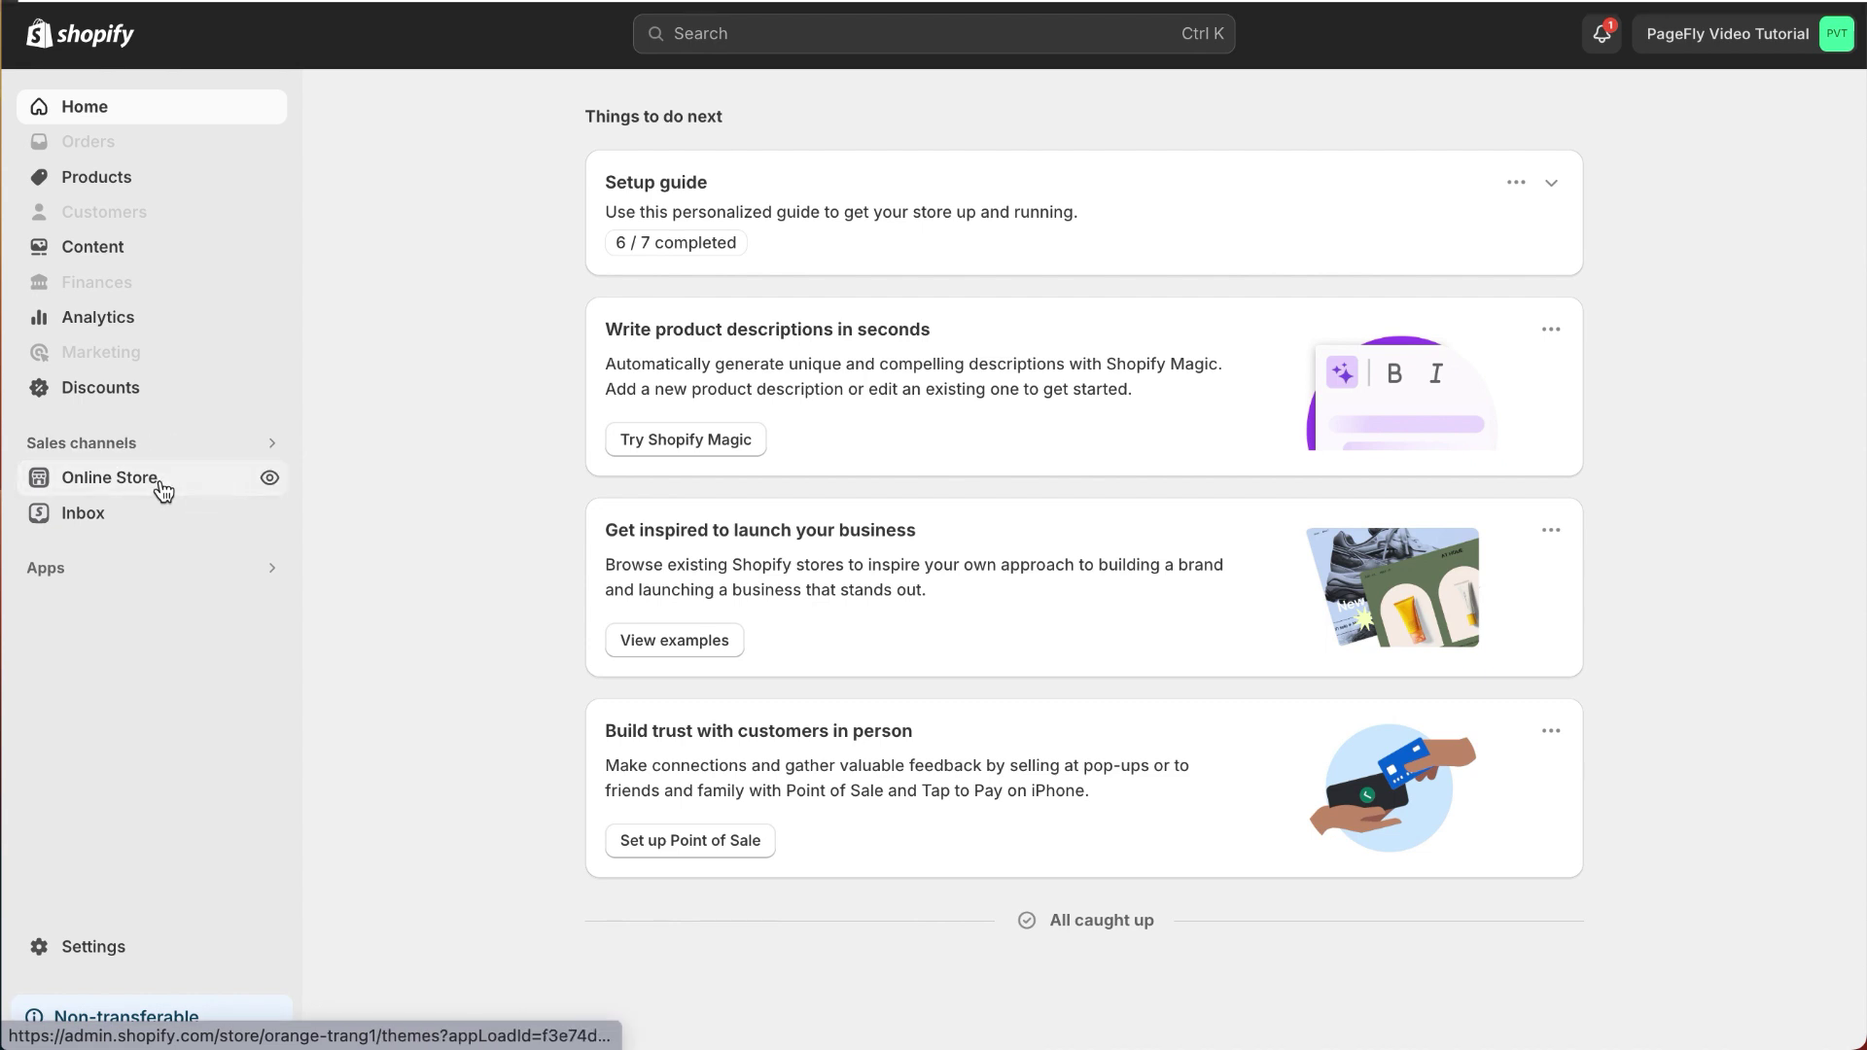
- Enable the Judge.me app embed in the Electro-1.0.0 theme editor and save the theme
left_click(162, 489)
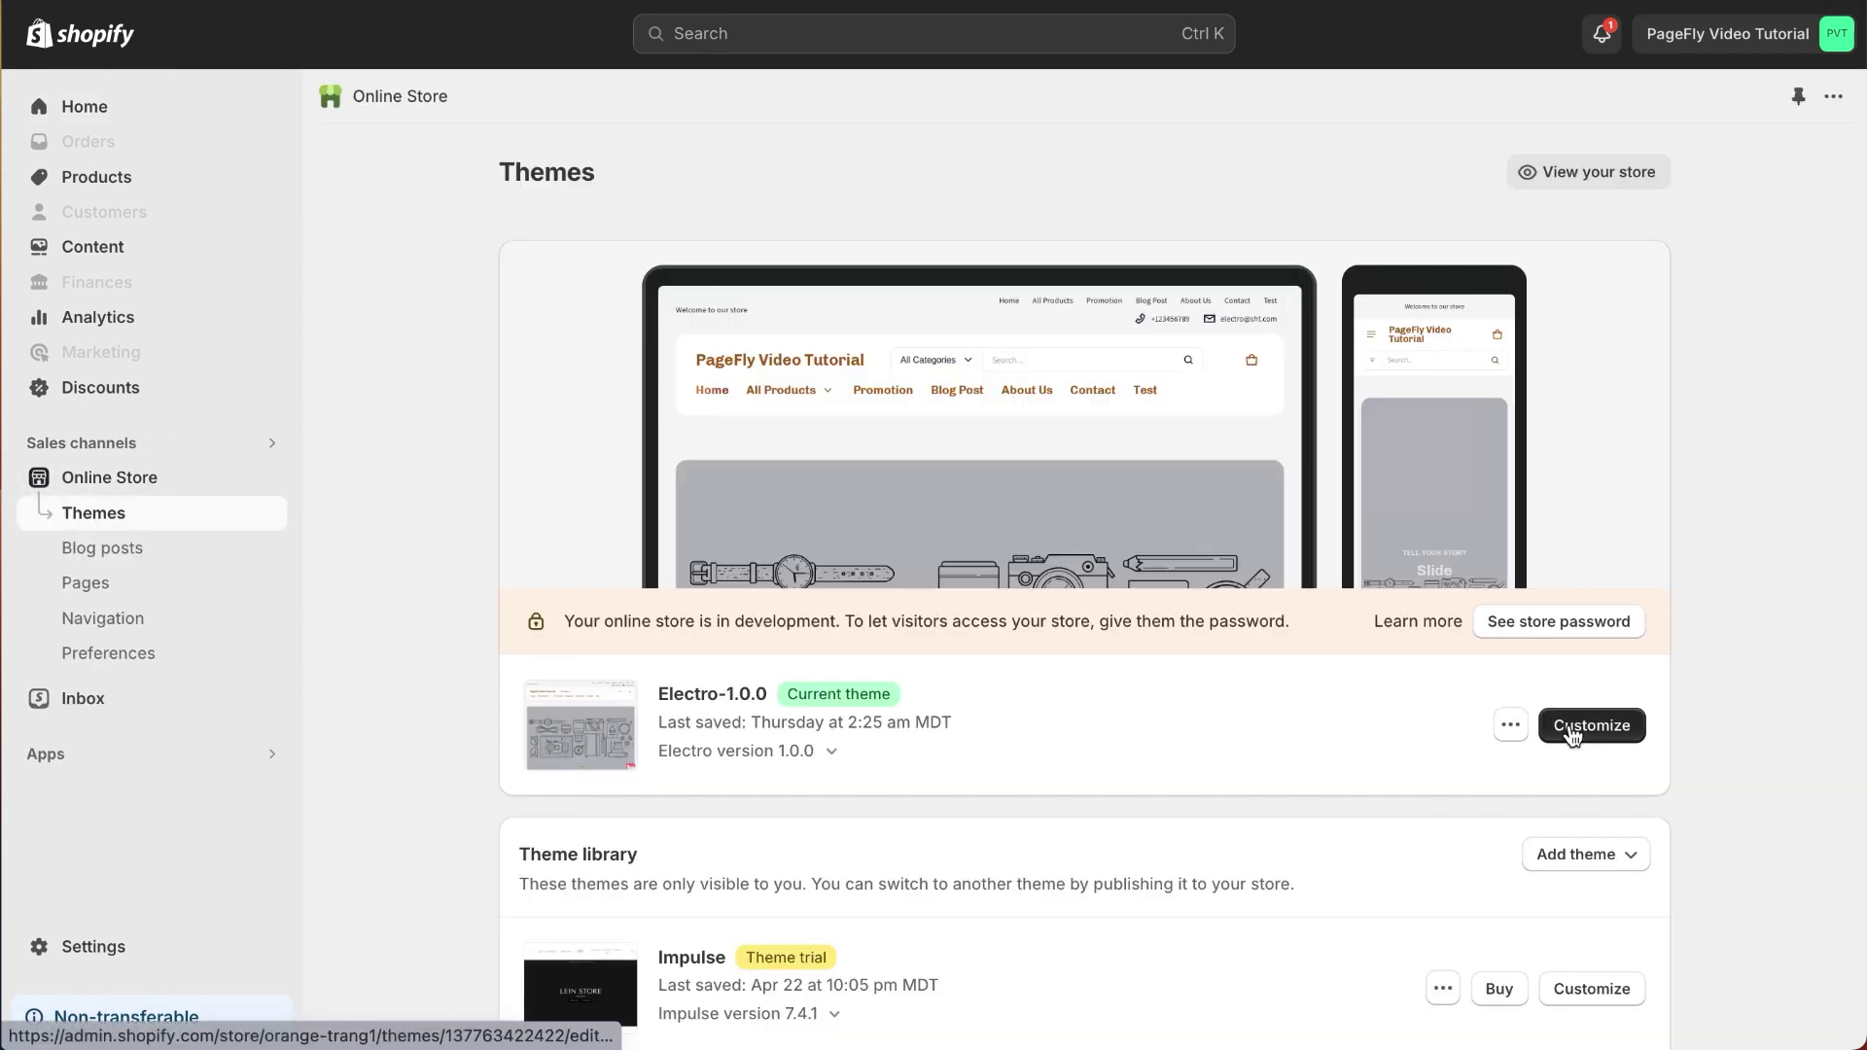
left_click(1572, 736)
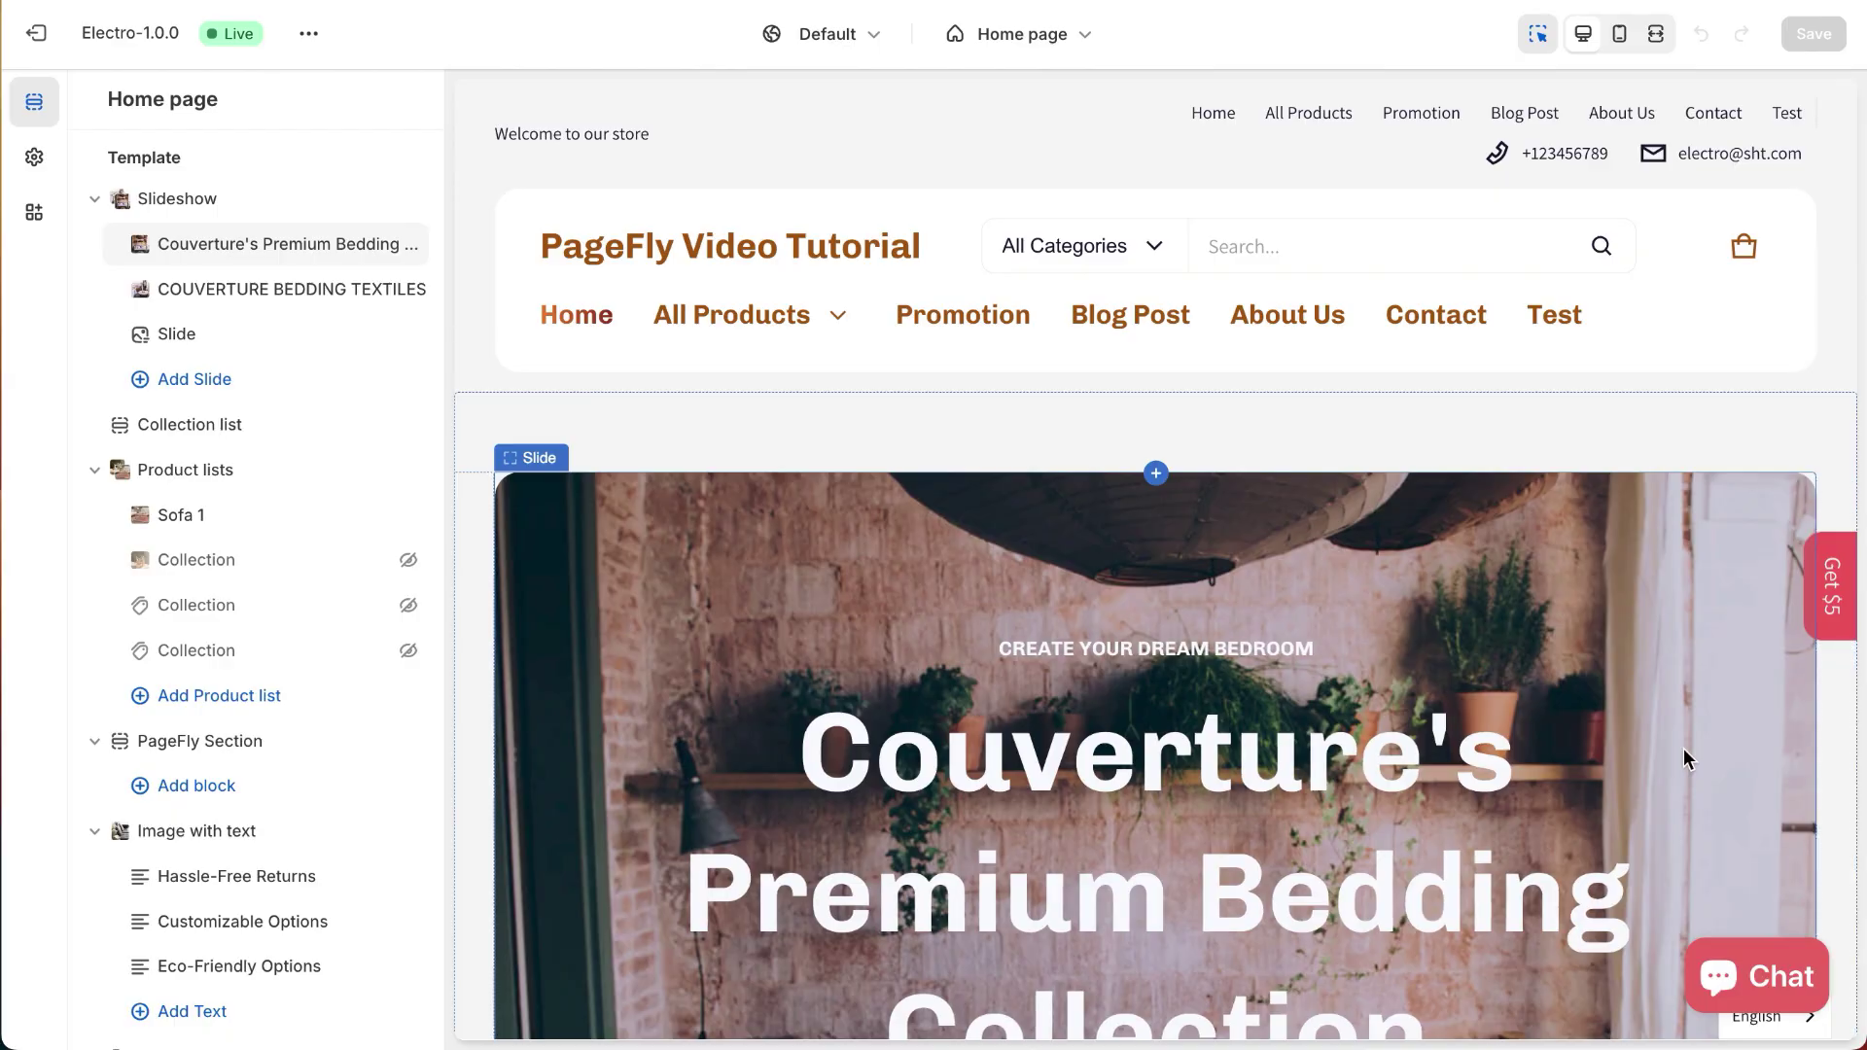
left_click(34, 212)
left_click(148, 171)
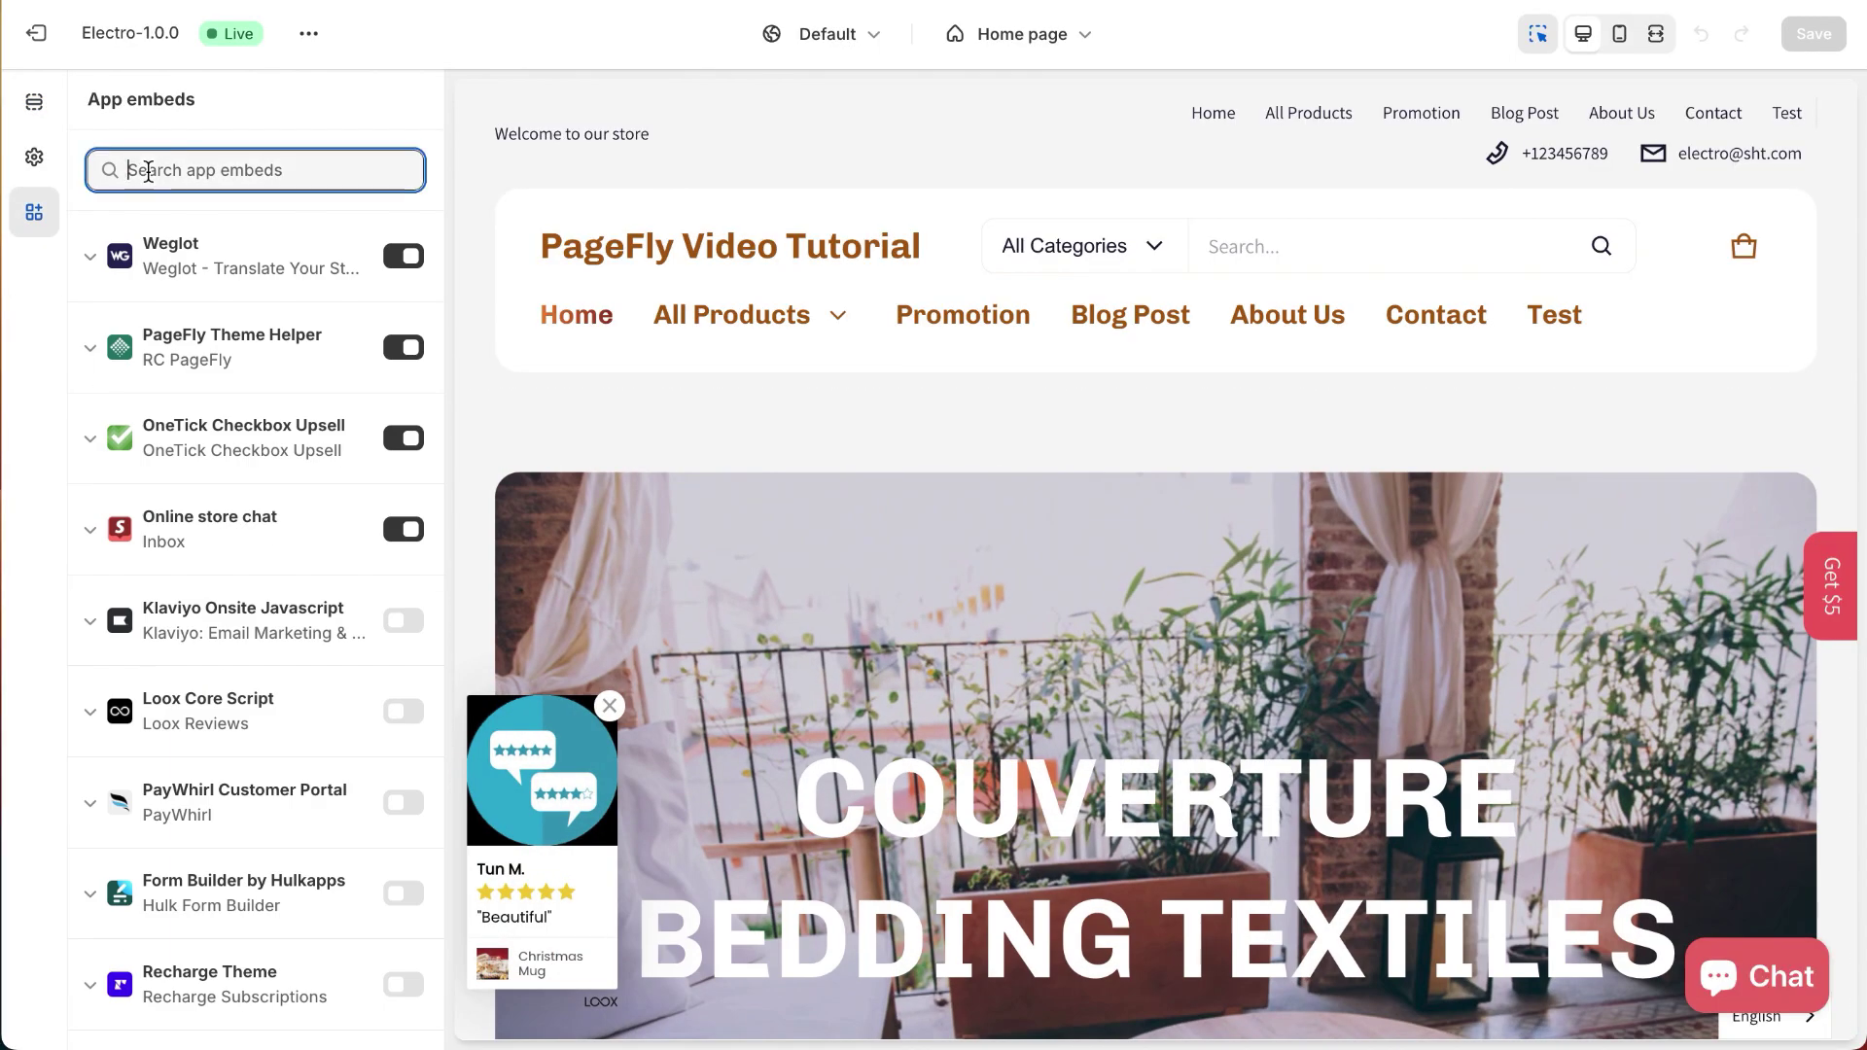
type("judge.me")
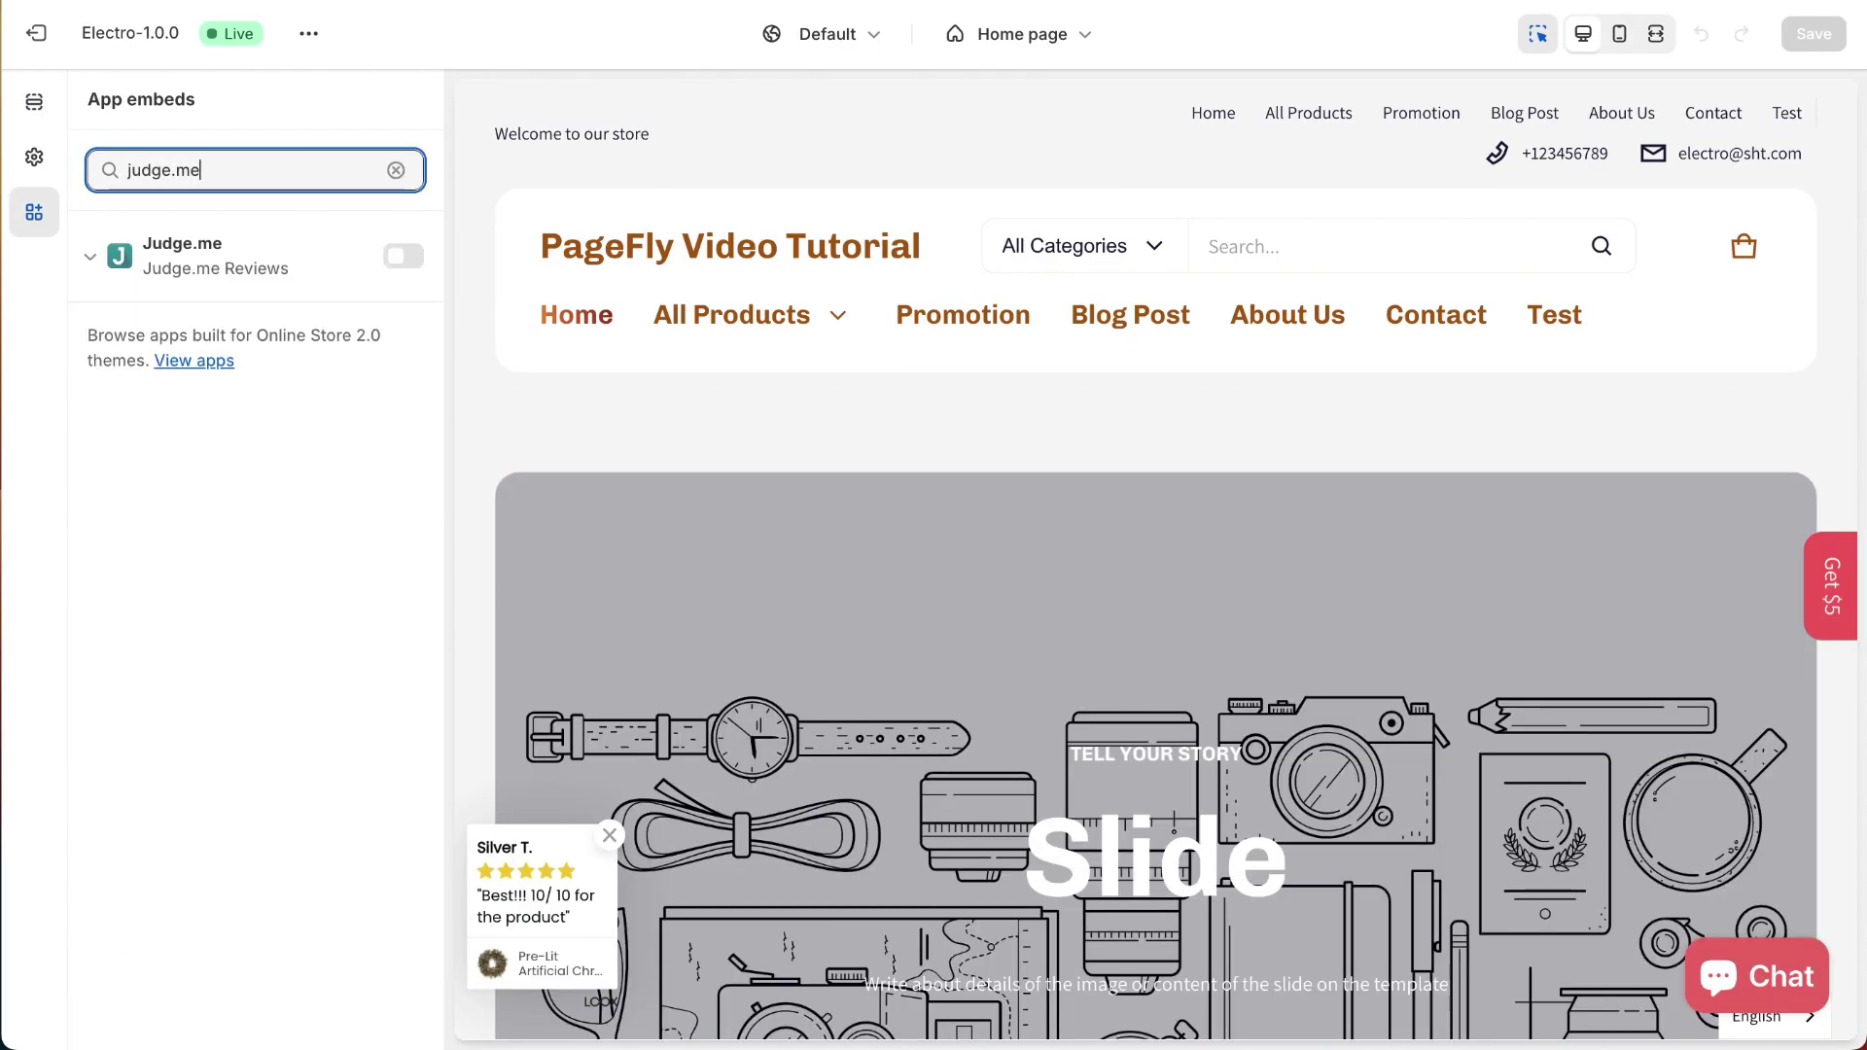
left_click(414, 258)
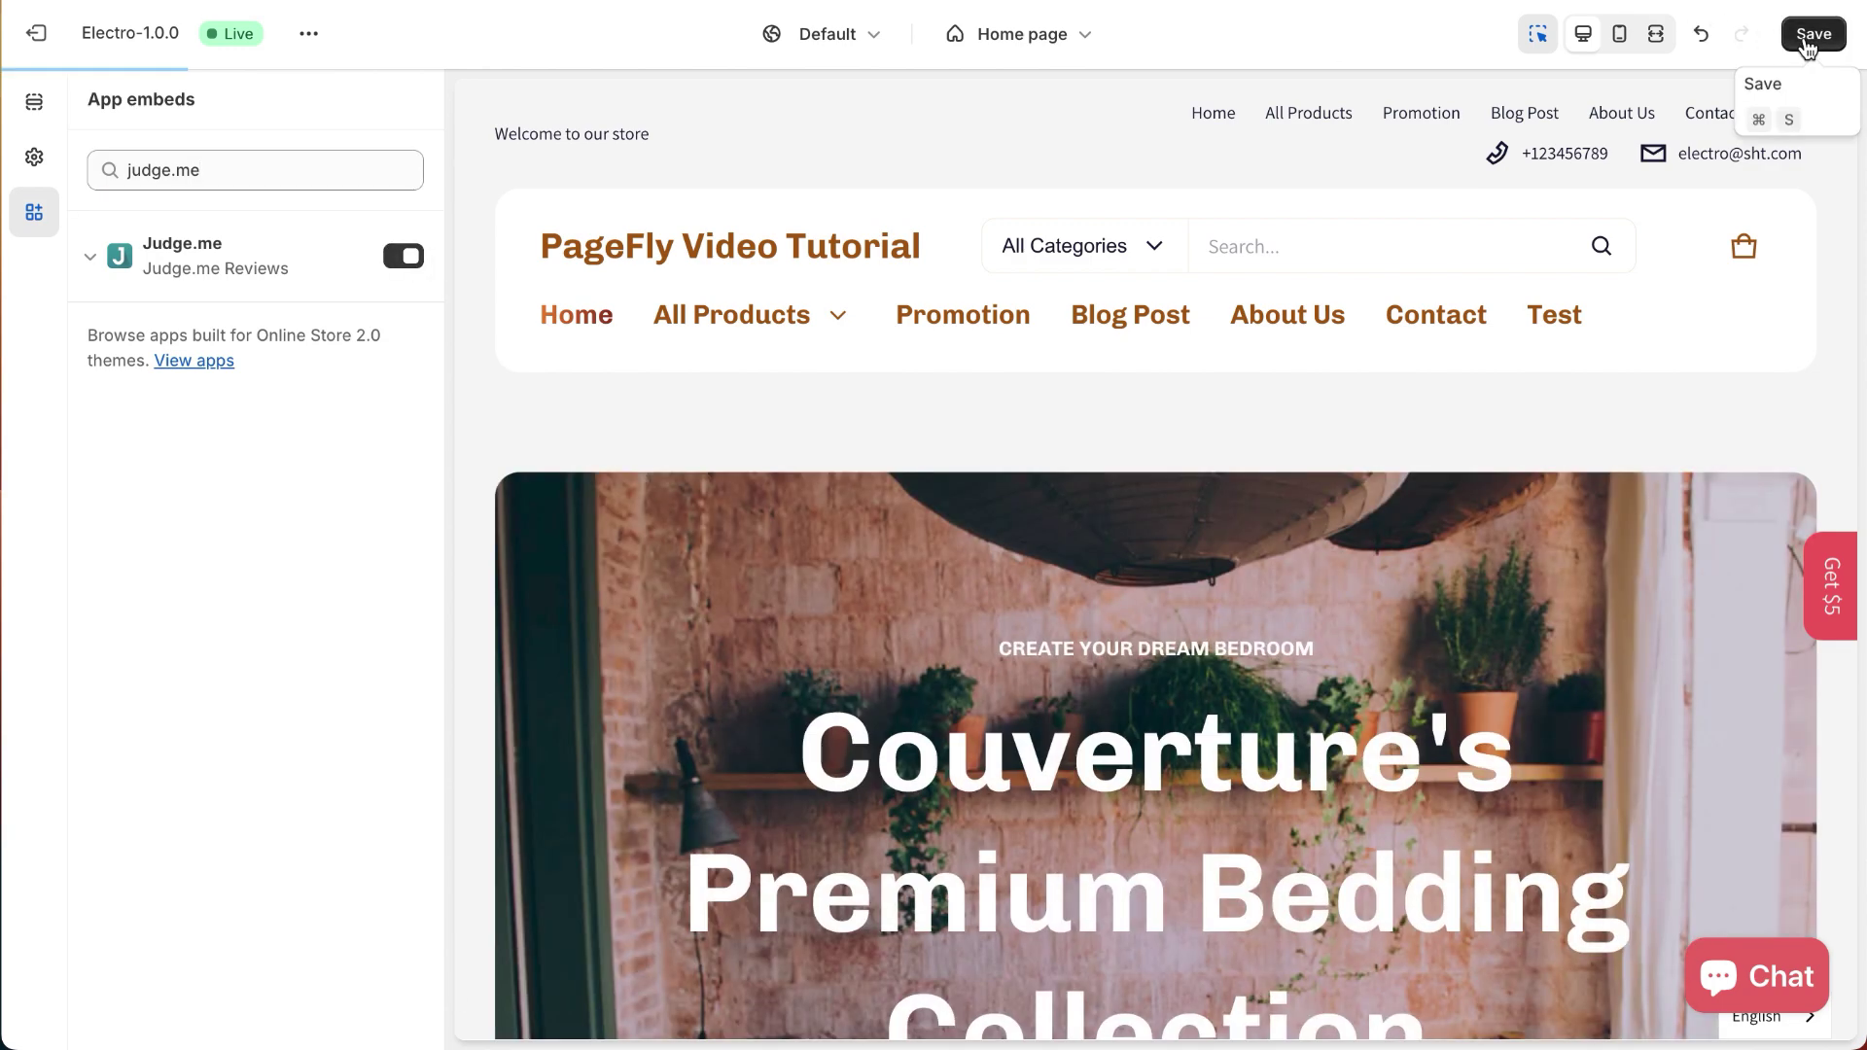
left_click(1805, 37)
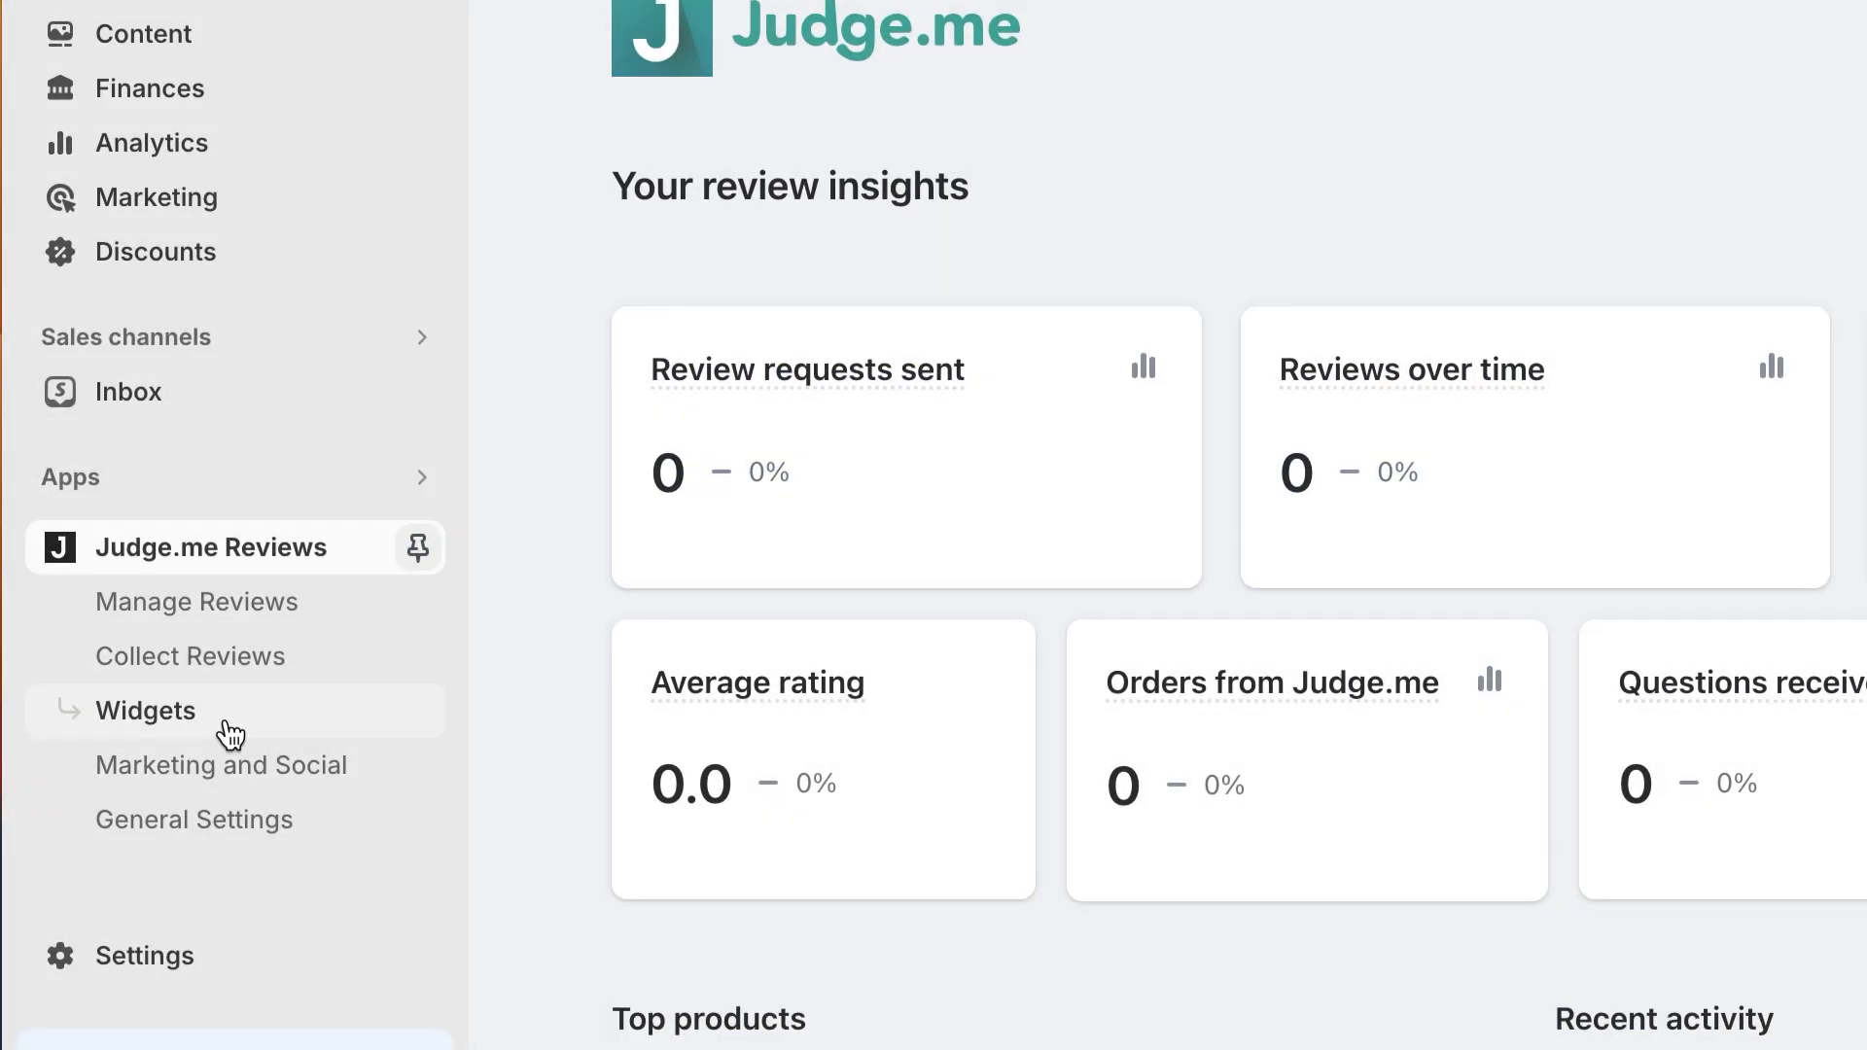
- Browse the Judge.me Widgets overview page listing the available widgets
left_click(230, 734)
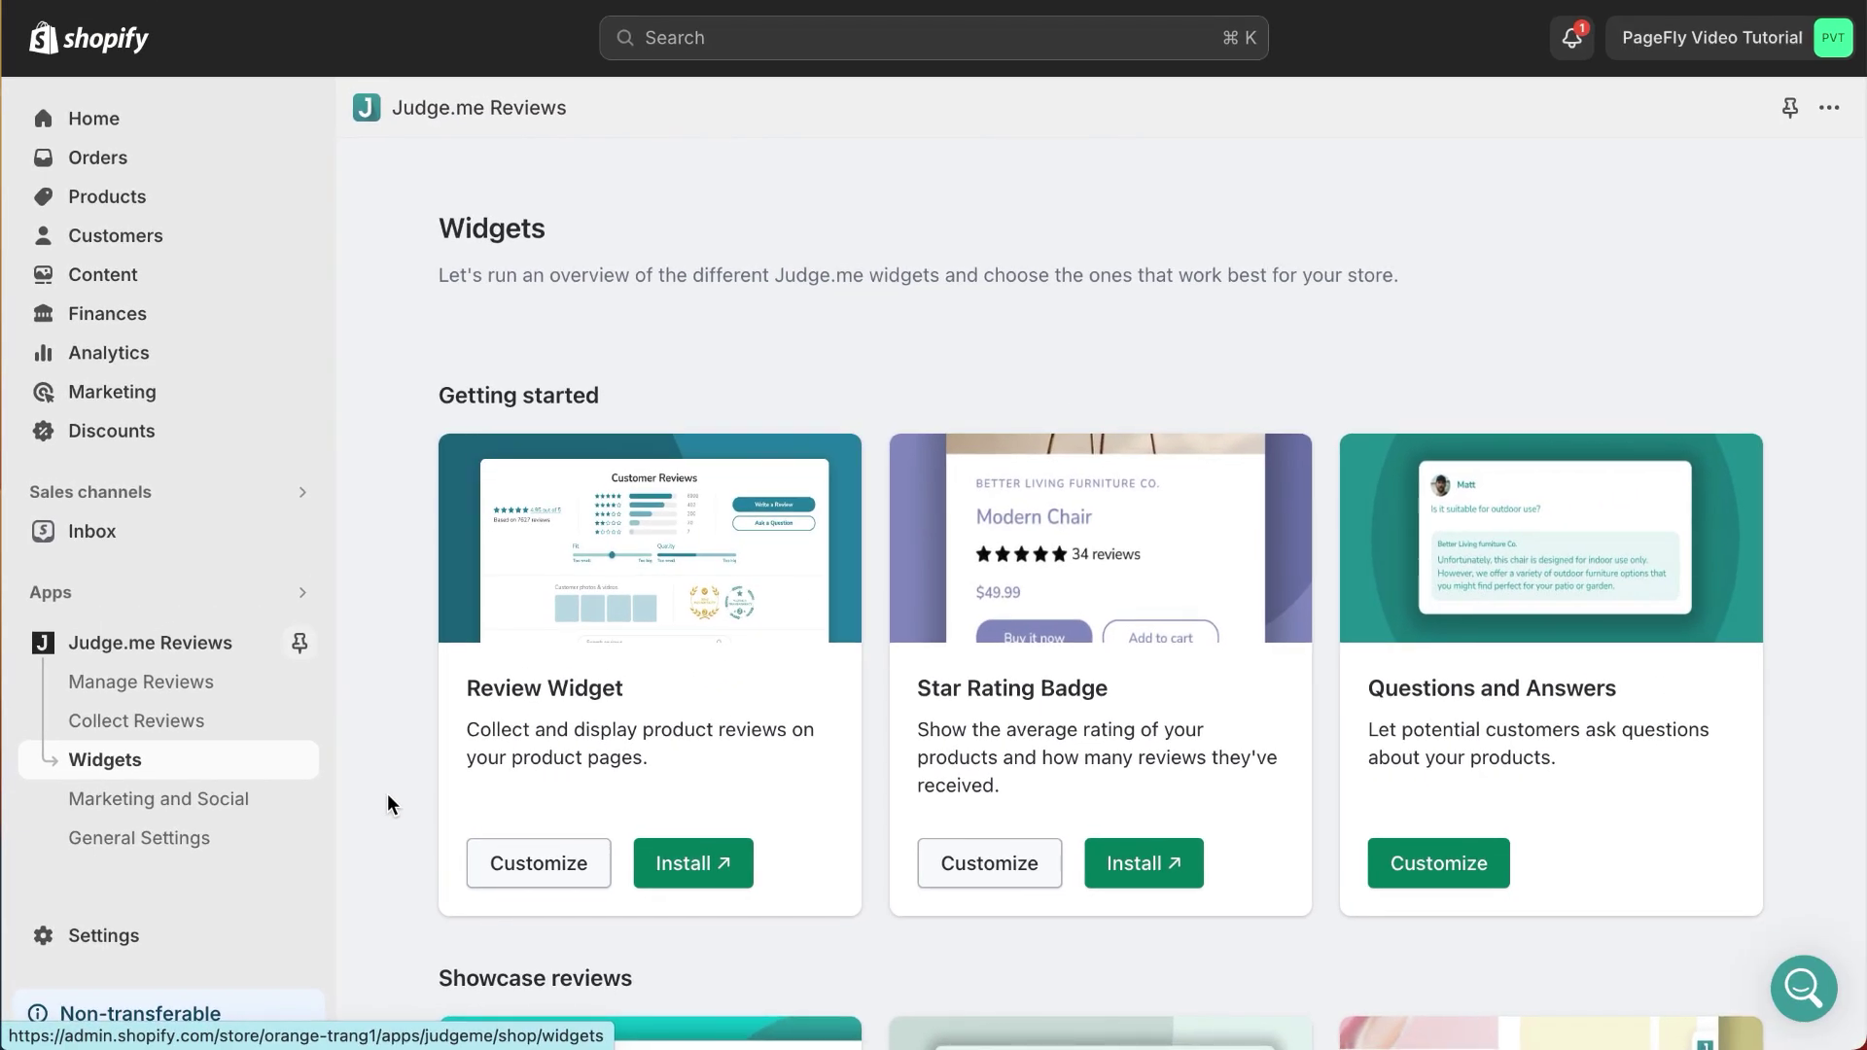
scroll(387, 805, "down", 5)
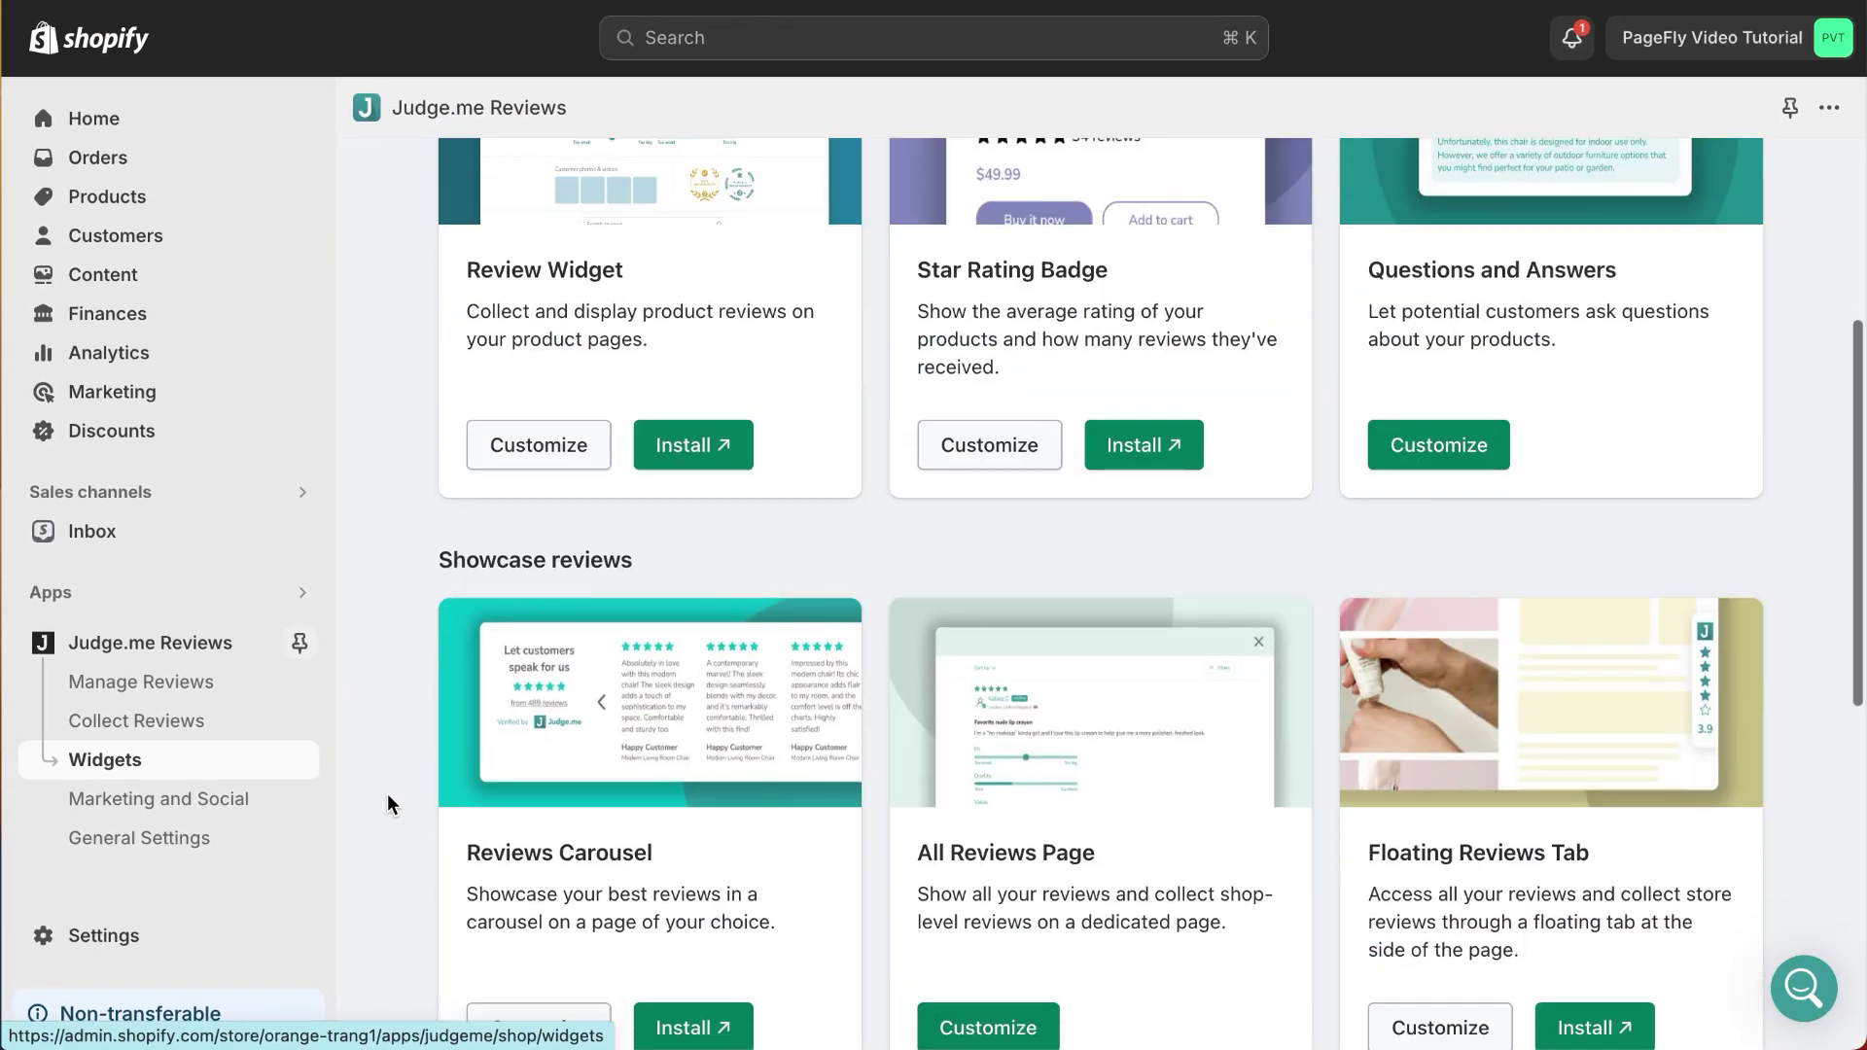
scroll(387, 795, "down", 8)
scroll(387, 796, "up", 5)
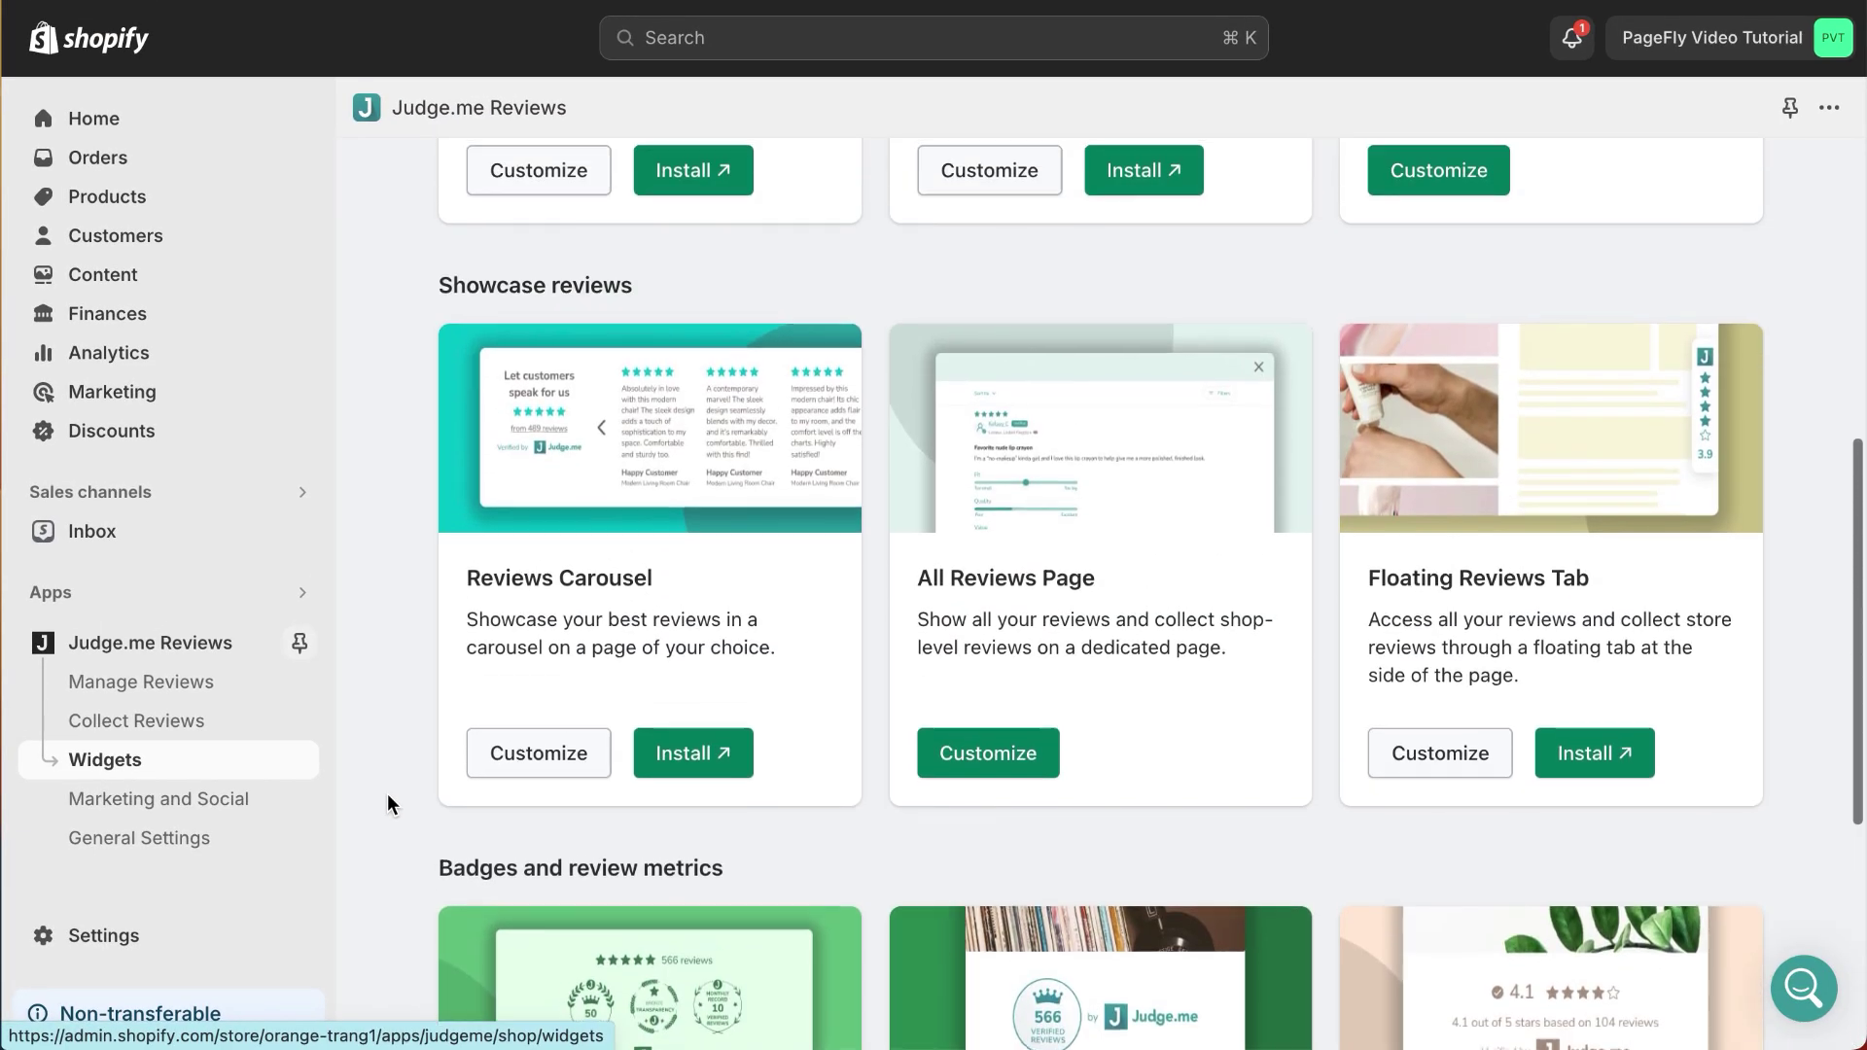
scroll(387, 803, "up", 2)
- Look through the Reviews Carousel customization settings
left_click(537, 913)
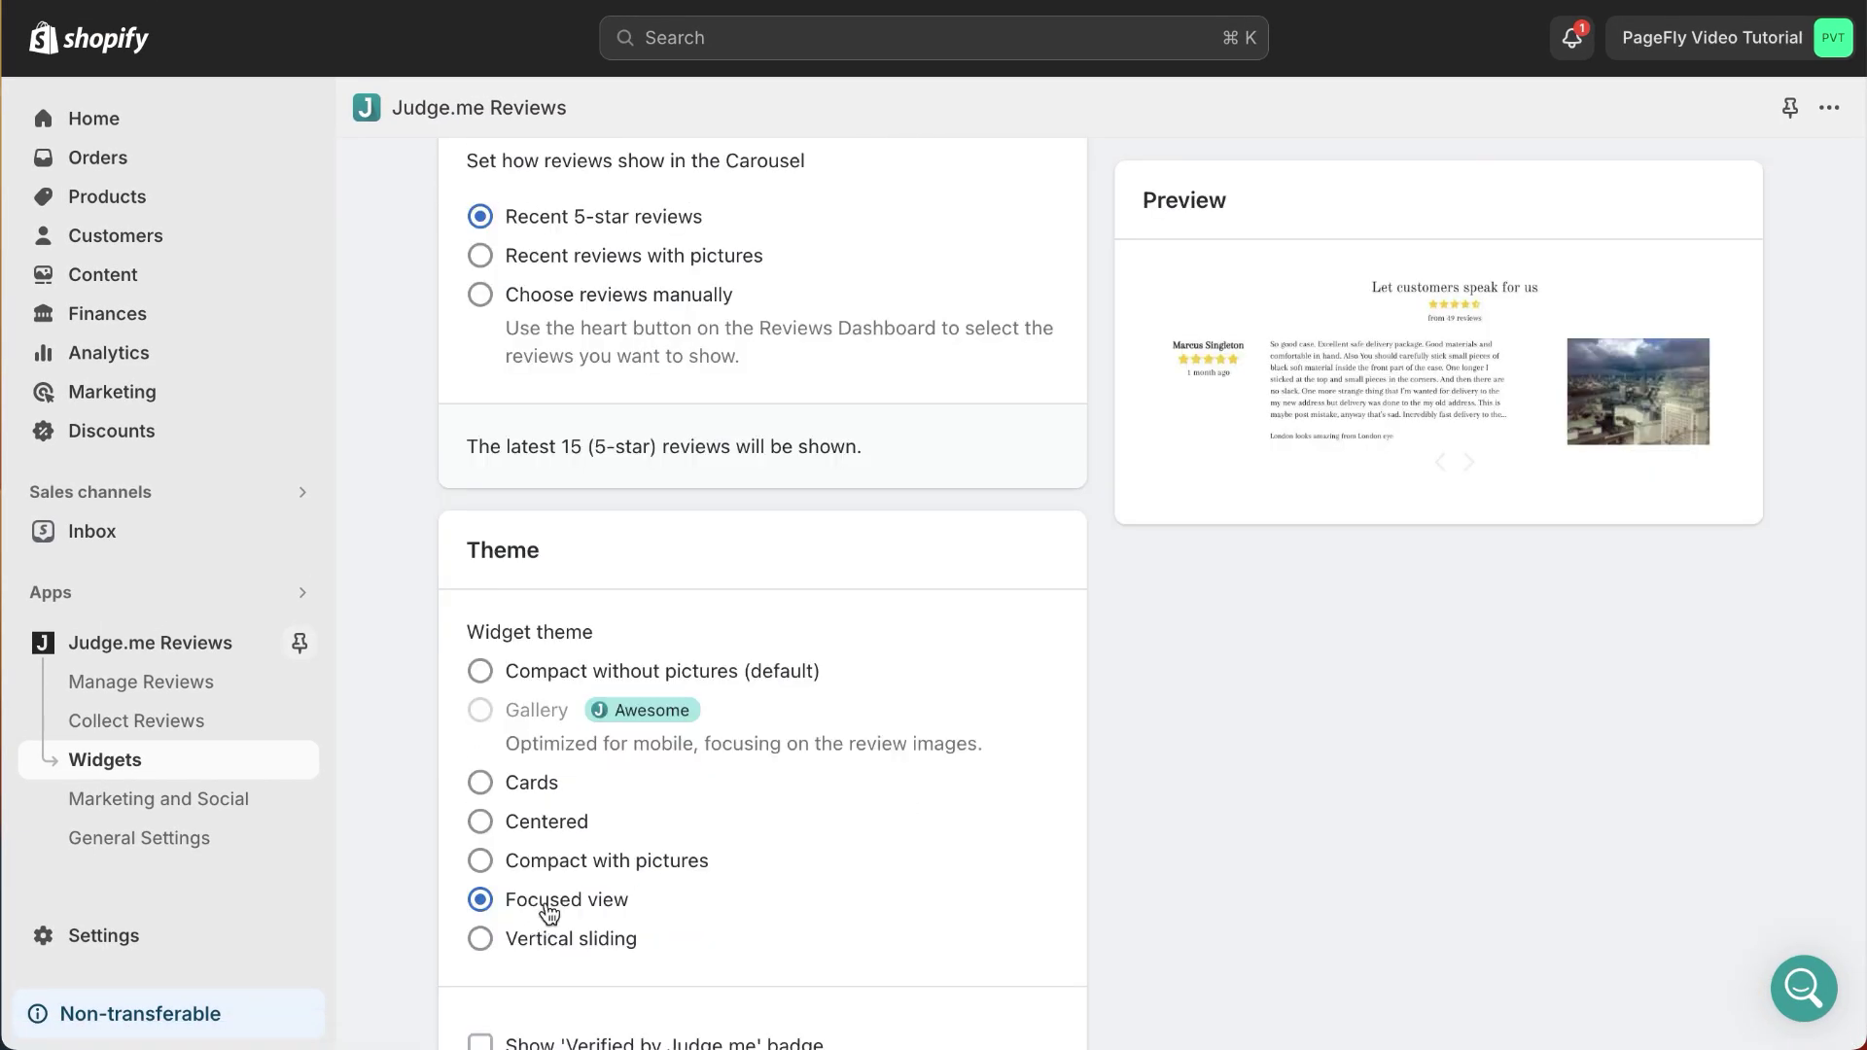
scroll(508, 773, "down", 5)
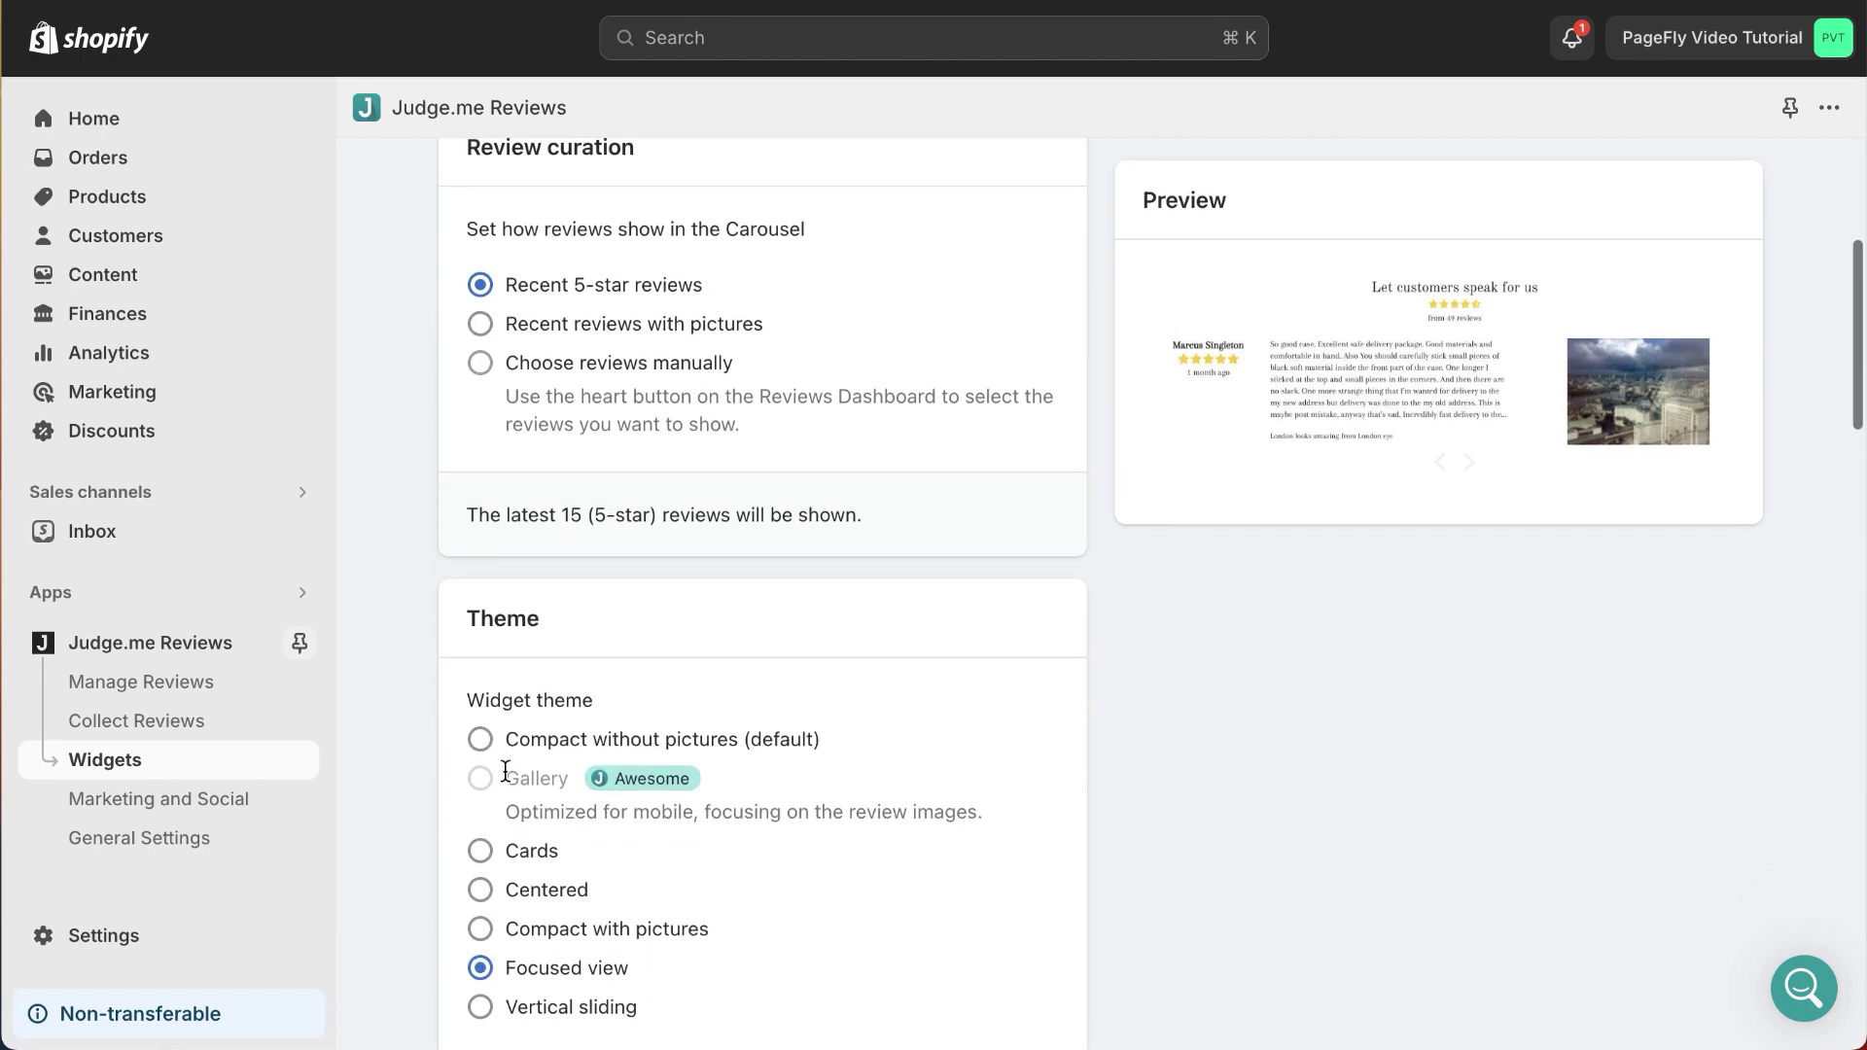
scroll(506, 771, "down", 3)
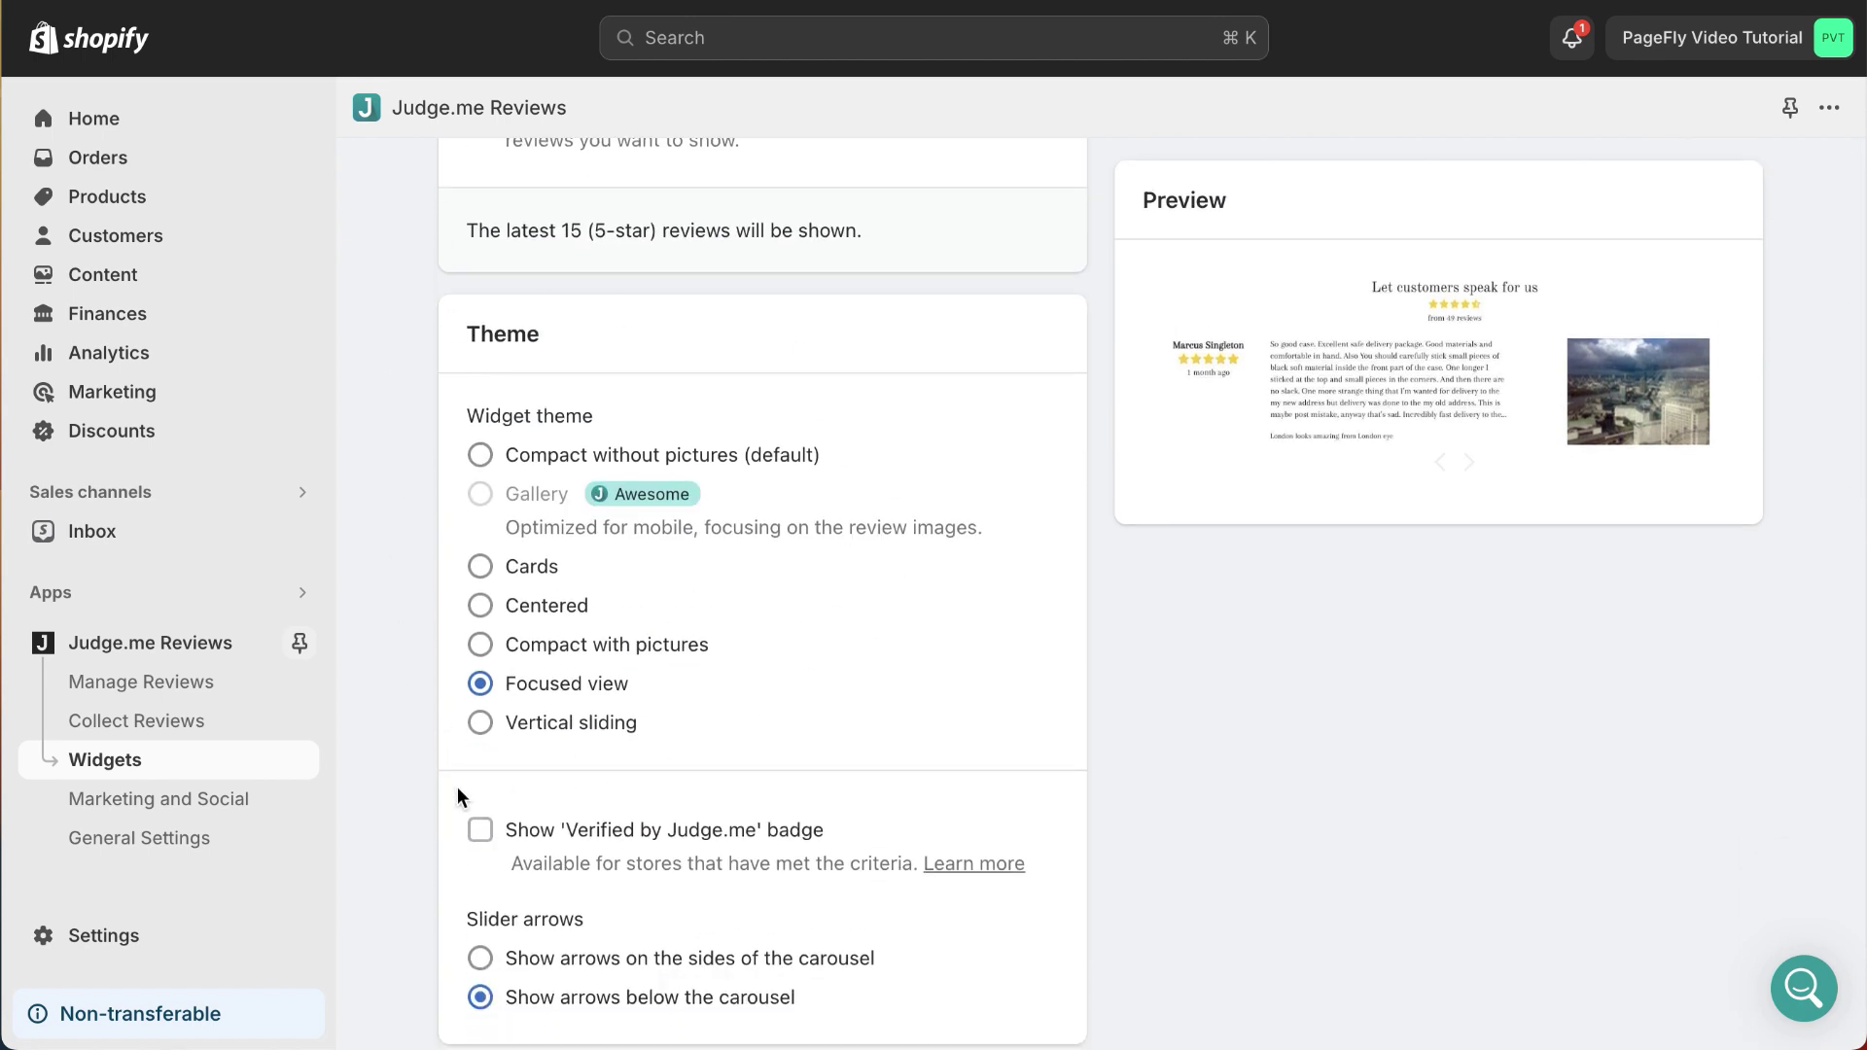
scroll(457, 795, "down", 8)
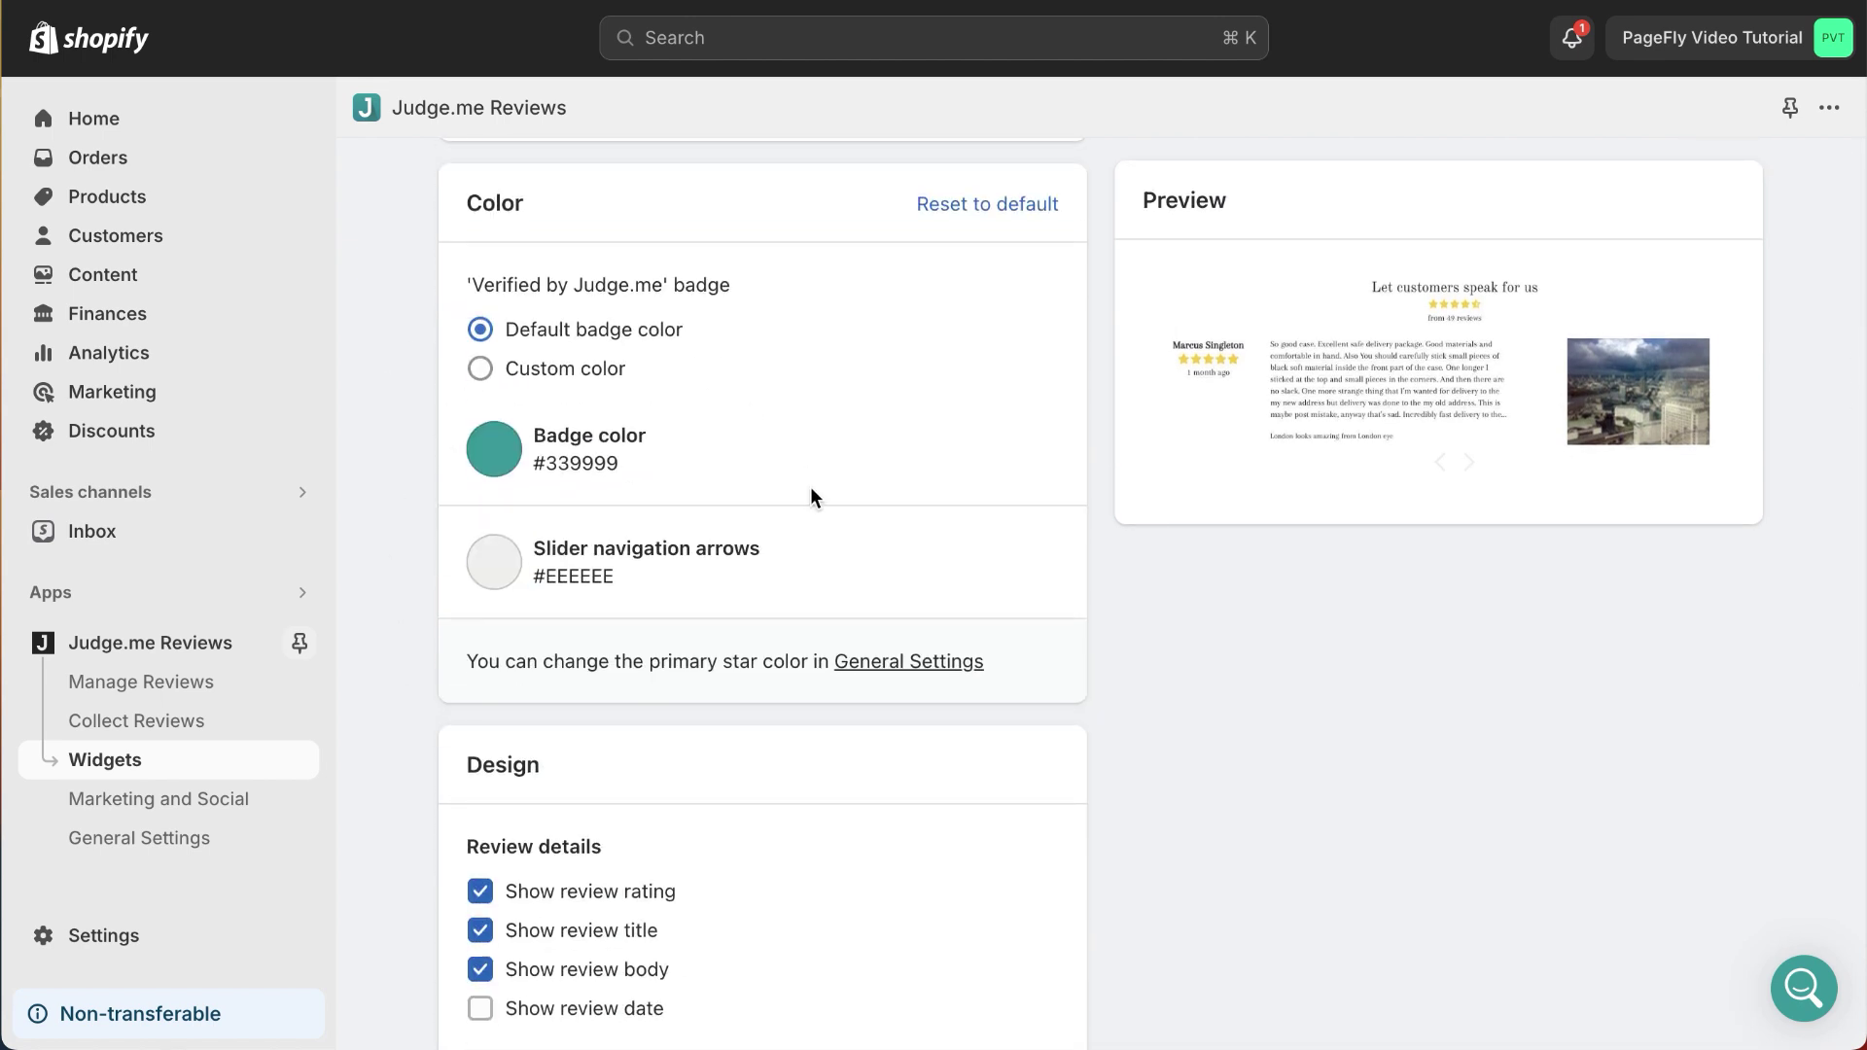
scroll(614, 751, "down", 15)
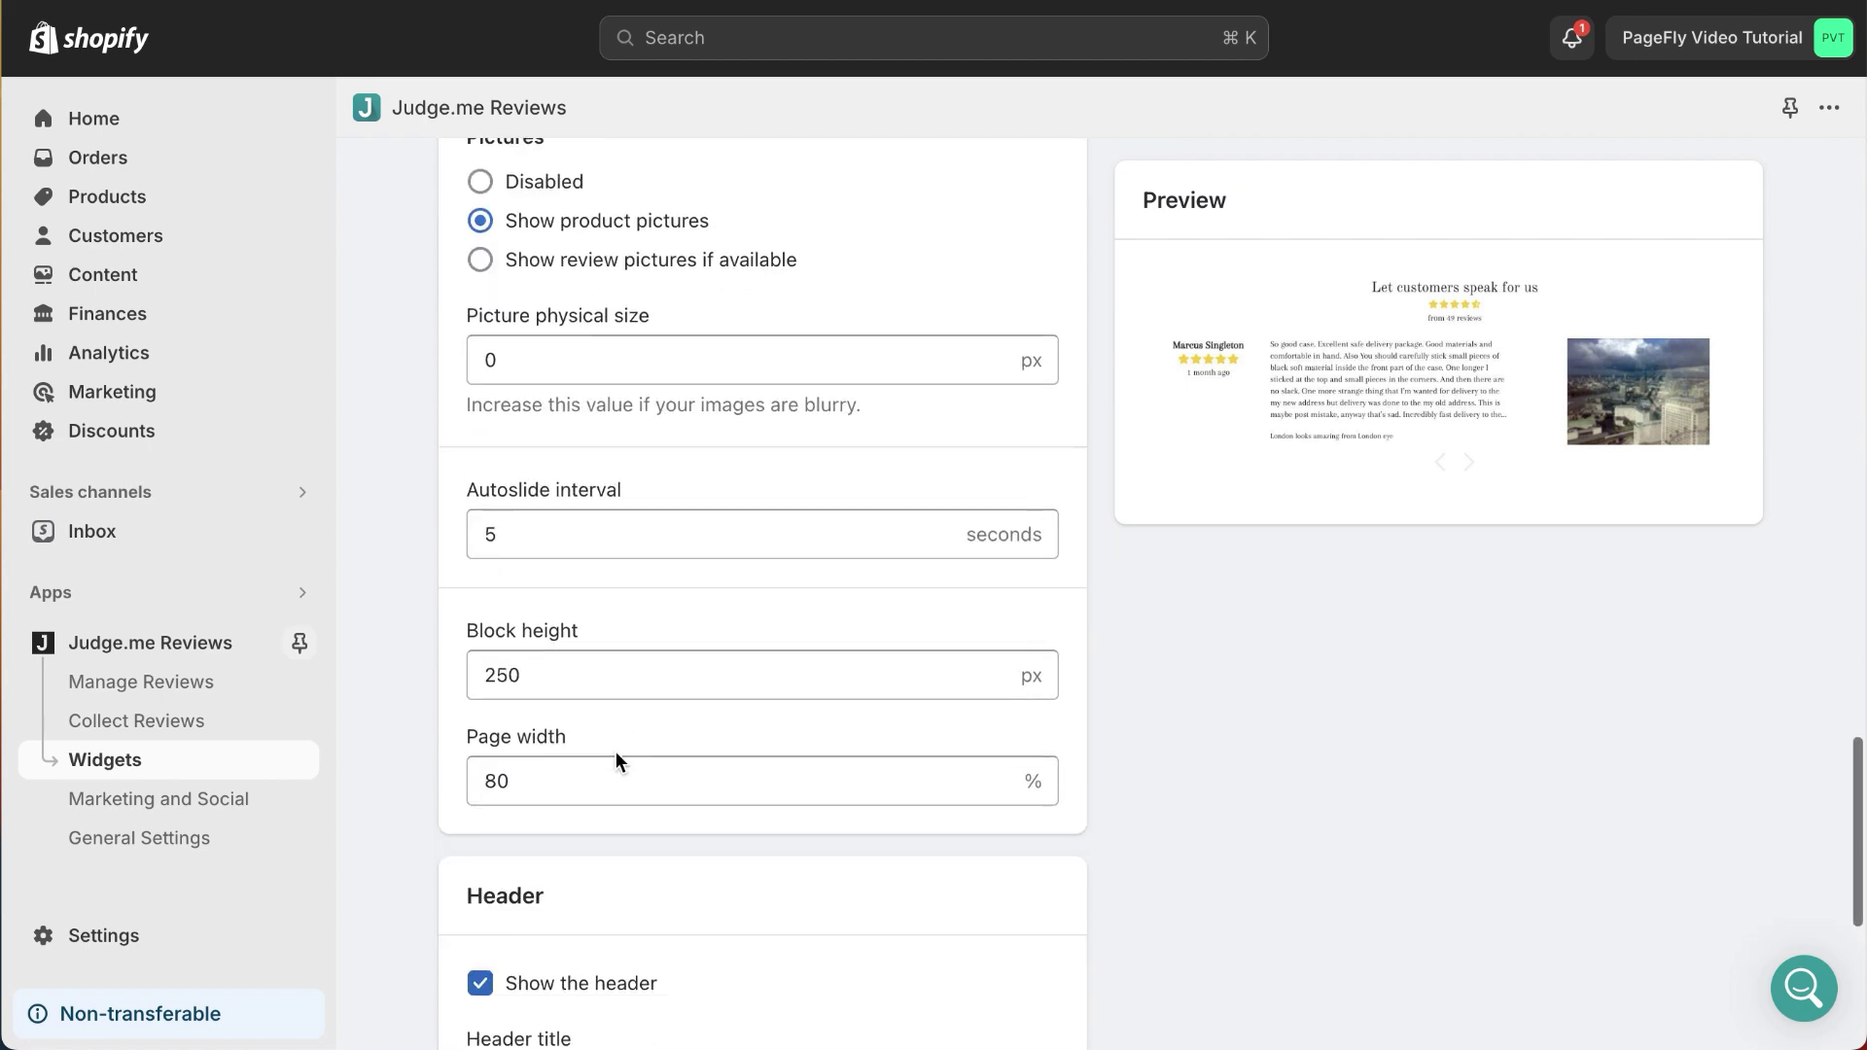
scroll(615, 751, "up", 20)
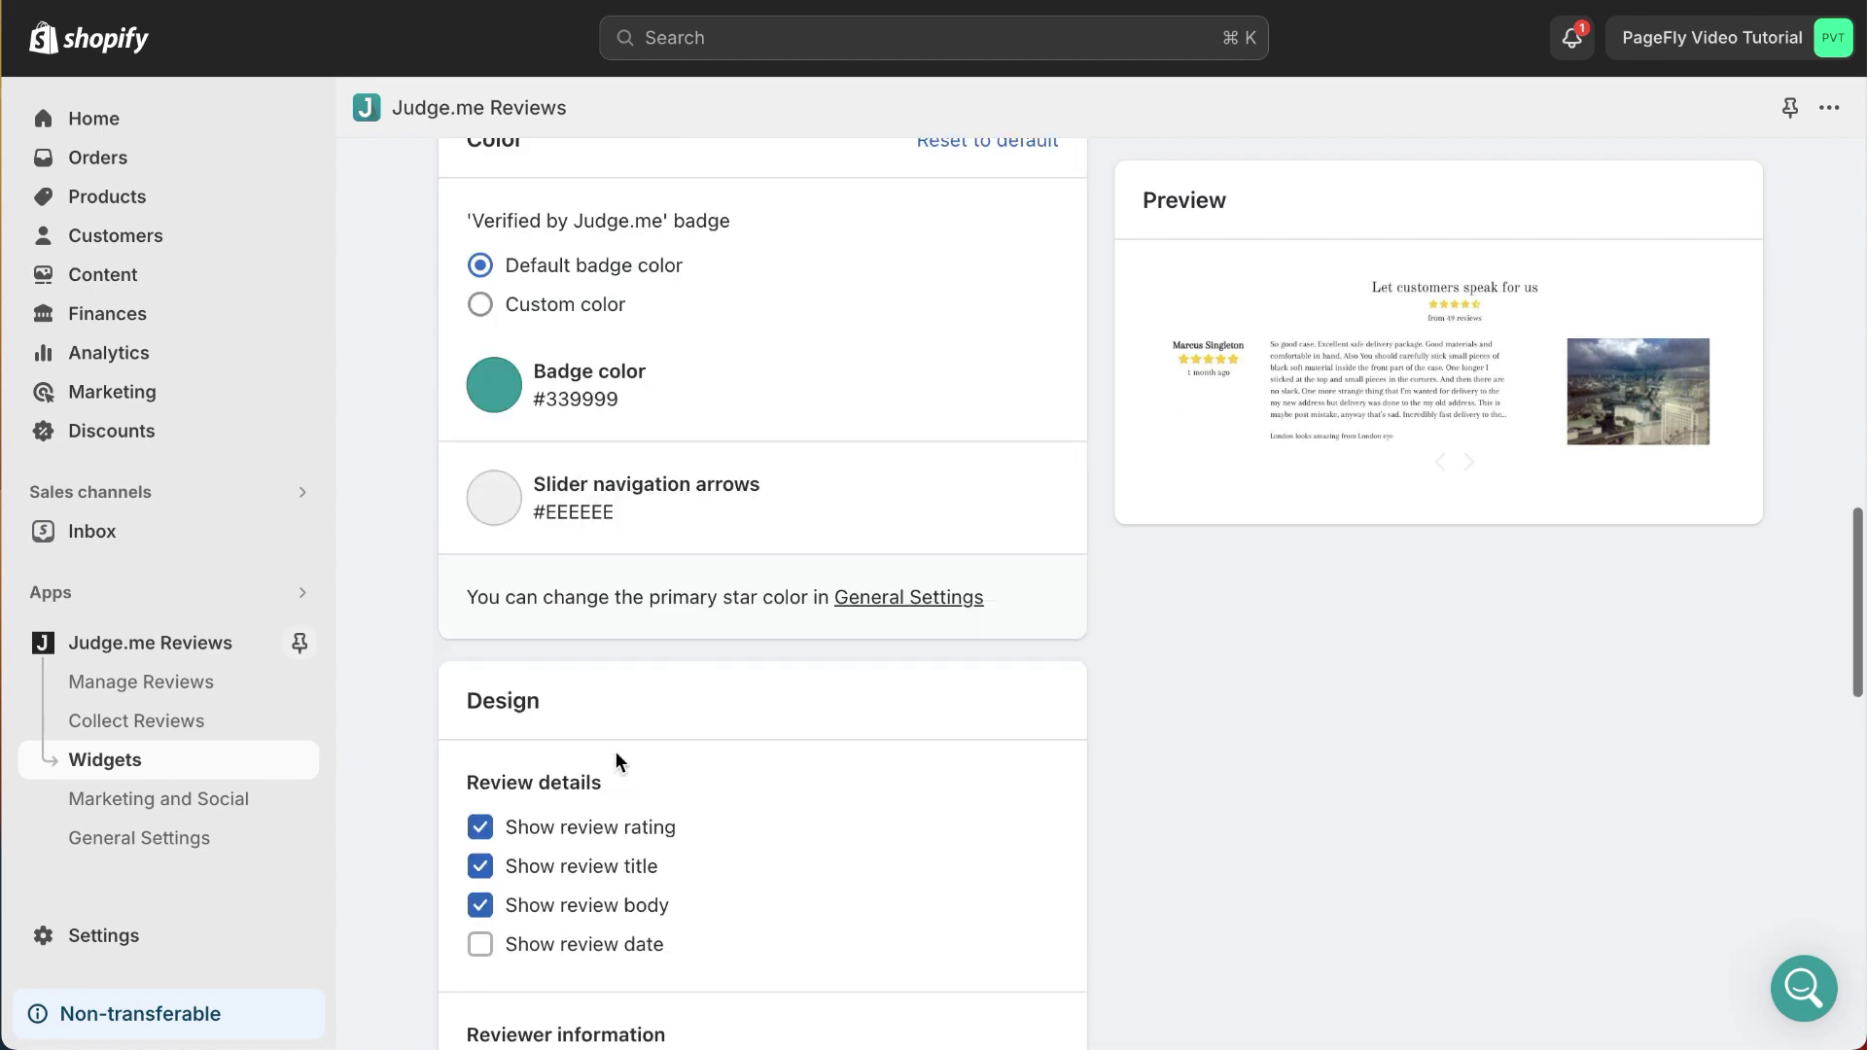
scroll(615, 751, "up", 4)
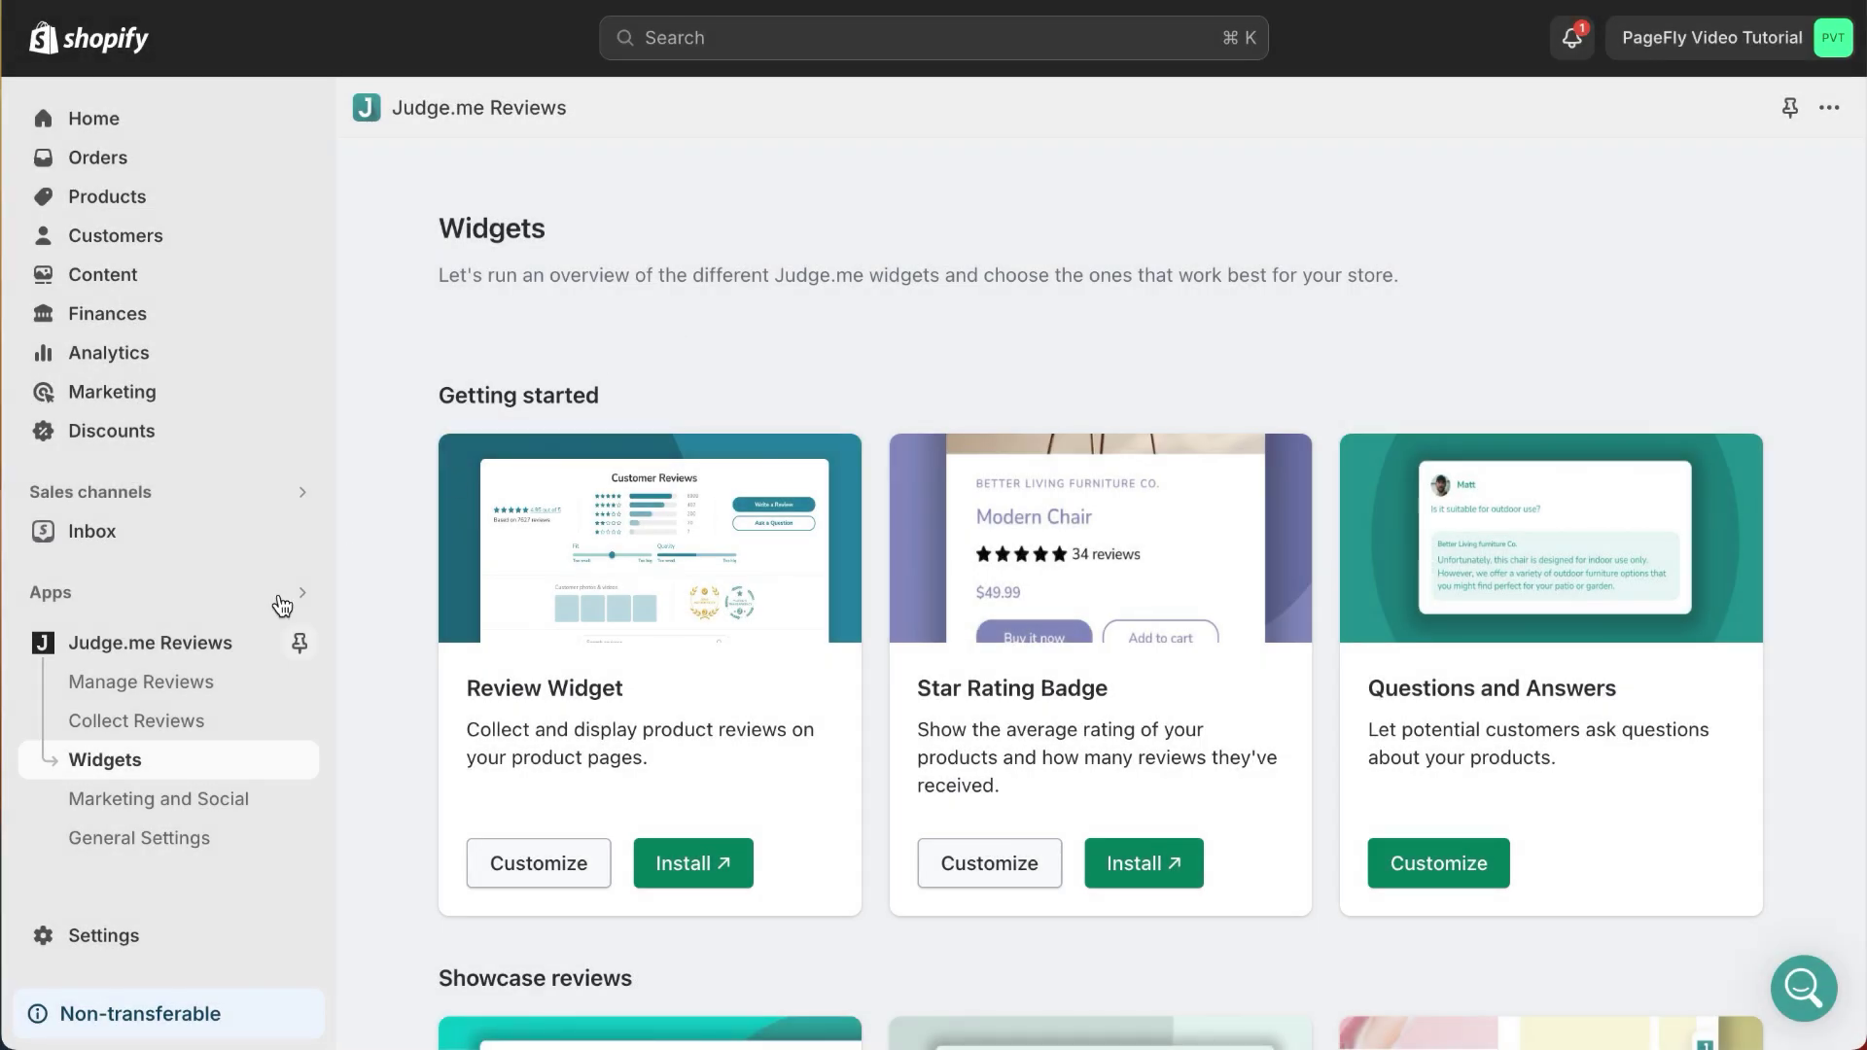
- Bring up the import and export options on the Judge.me reviews list
left_click(184, 681)
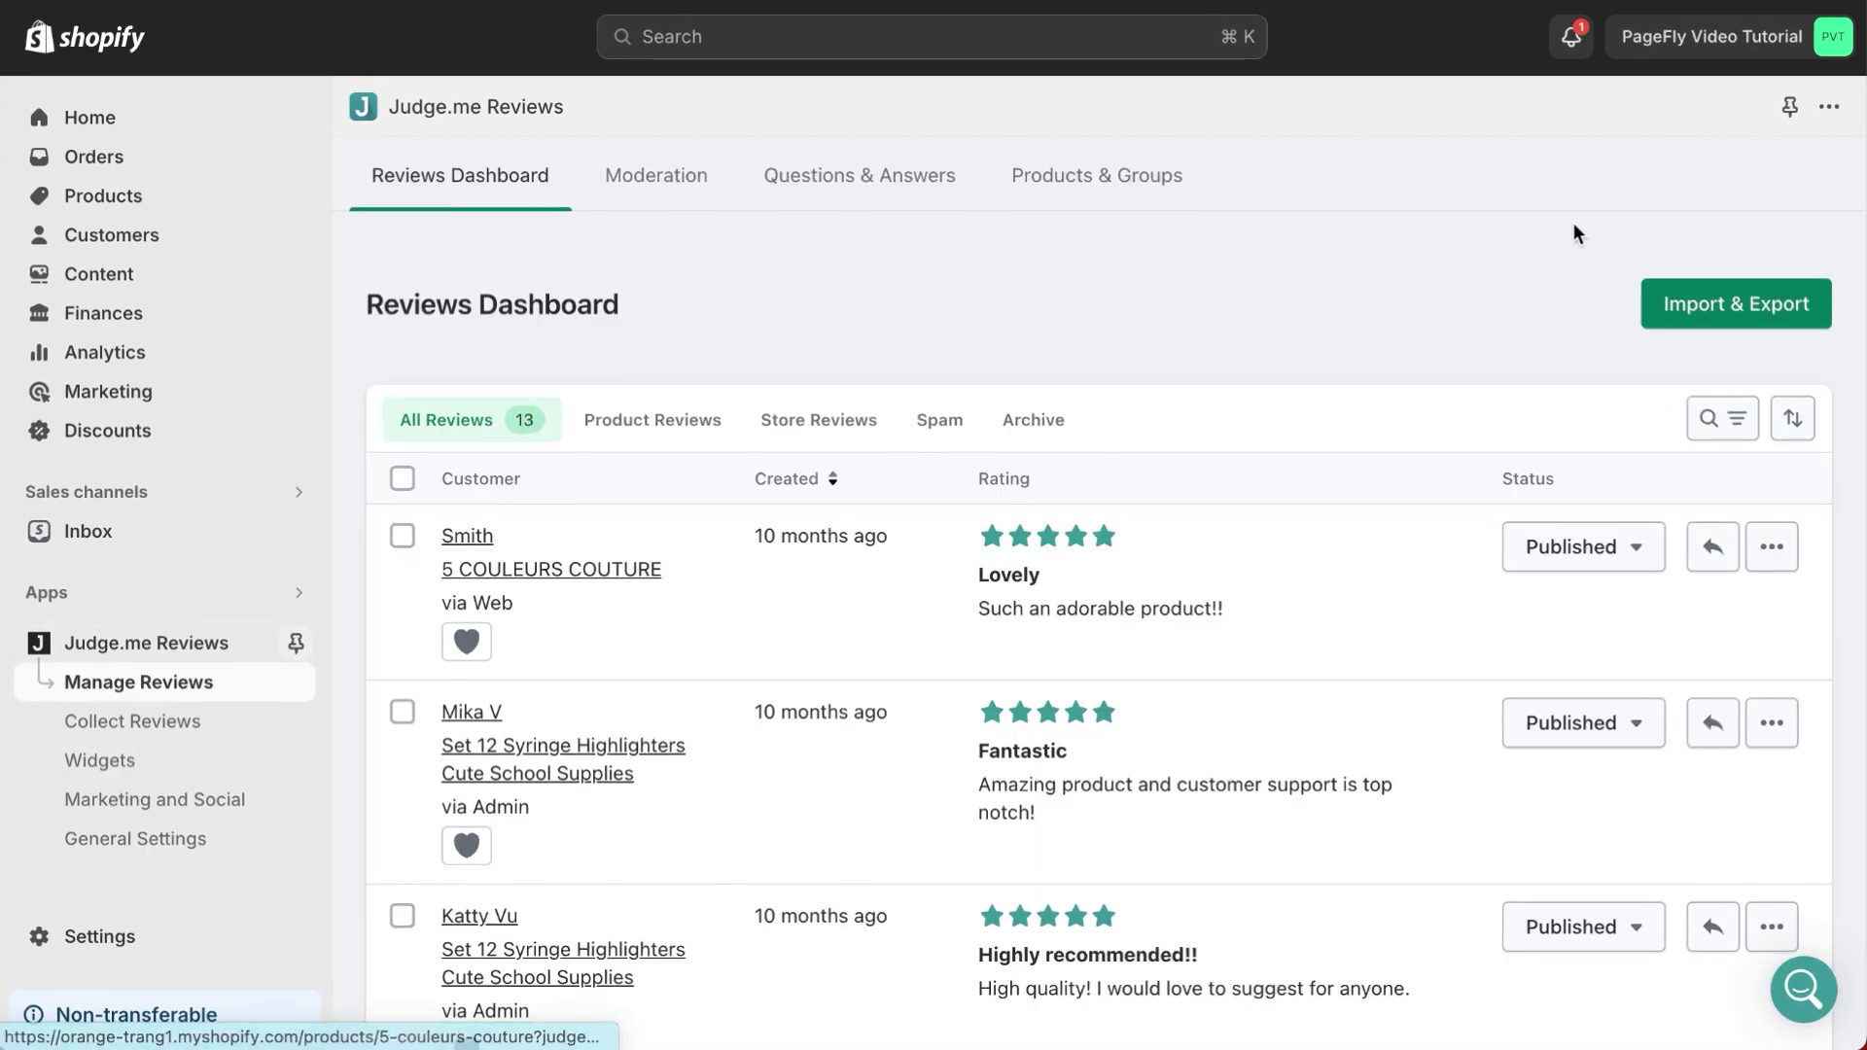
left_click(1737, 304)
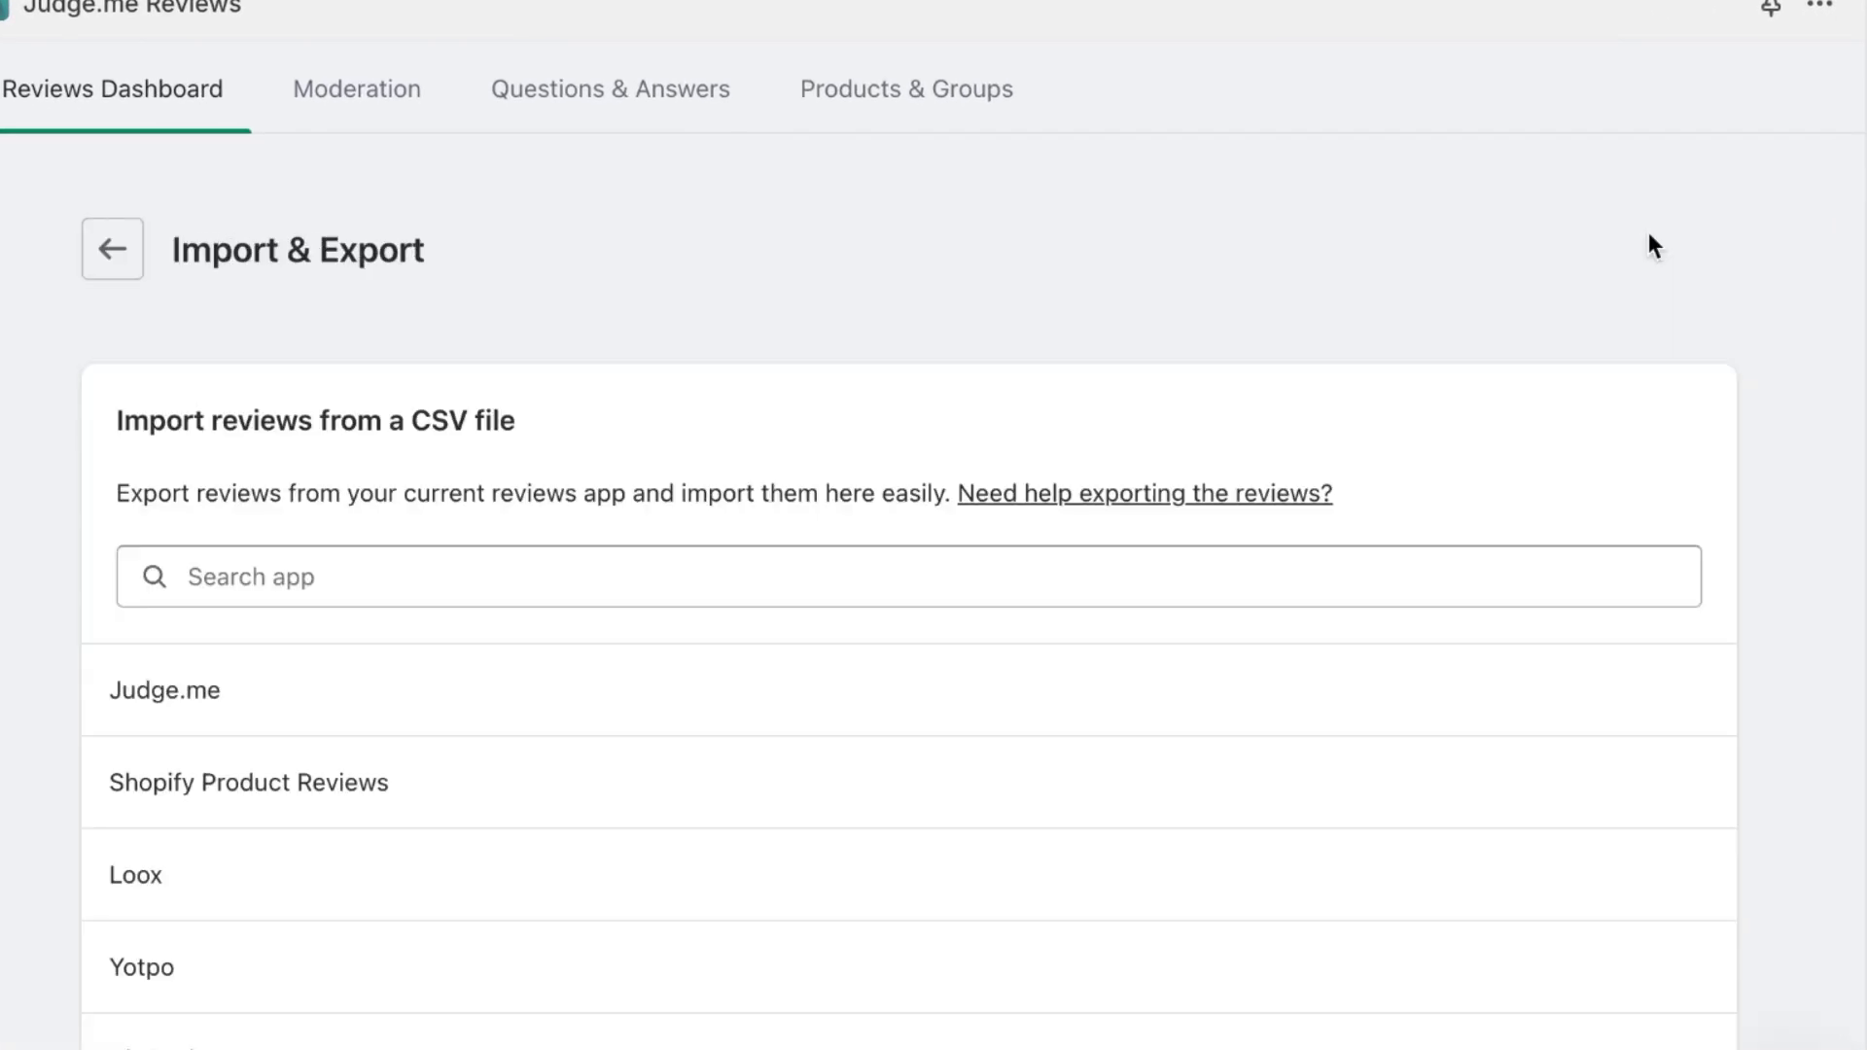
scroll(784, 528, "down", 3)
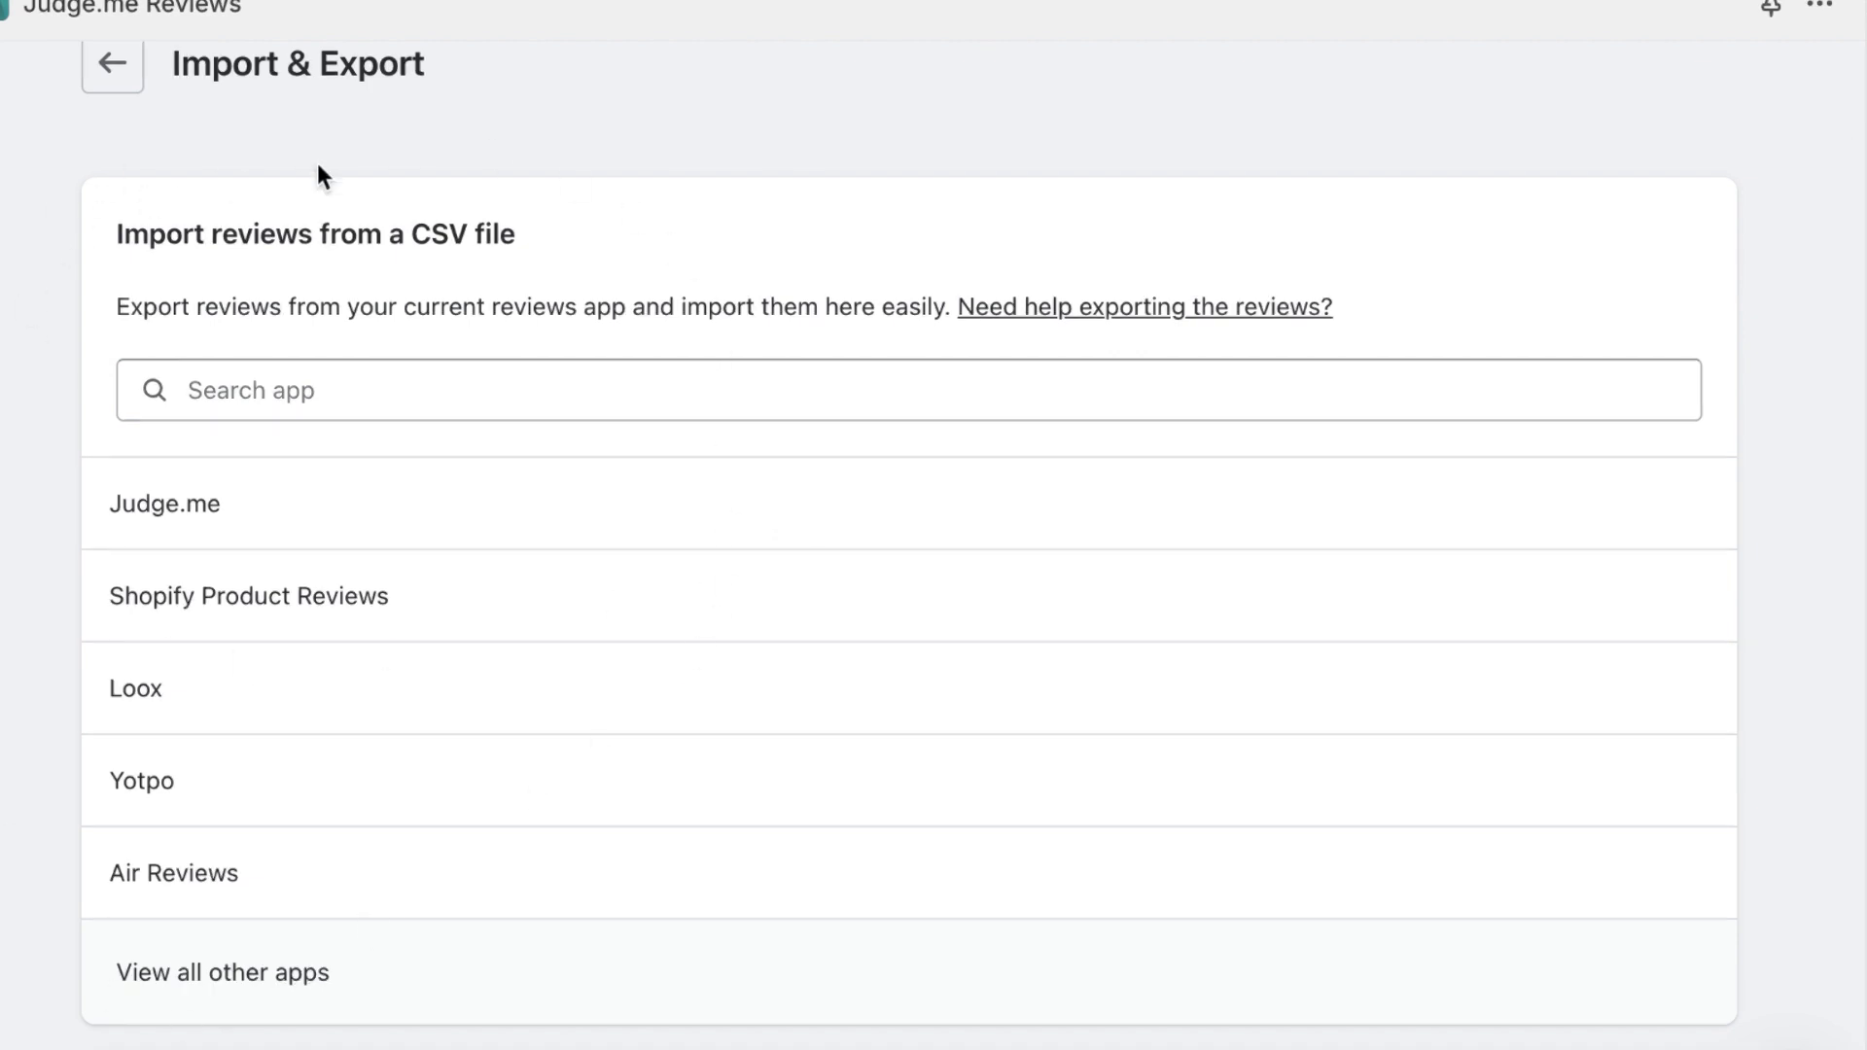
- Import the exported reviews CSV file with Judge.me as the source
left_click(194, 516)
left_click(951, 513)
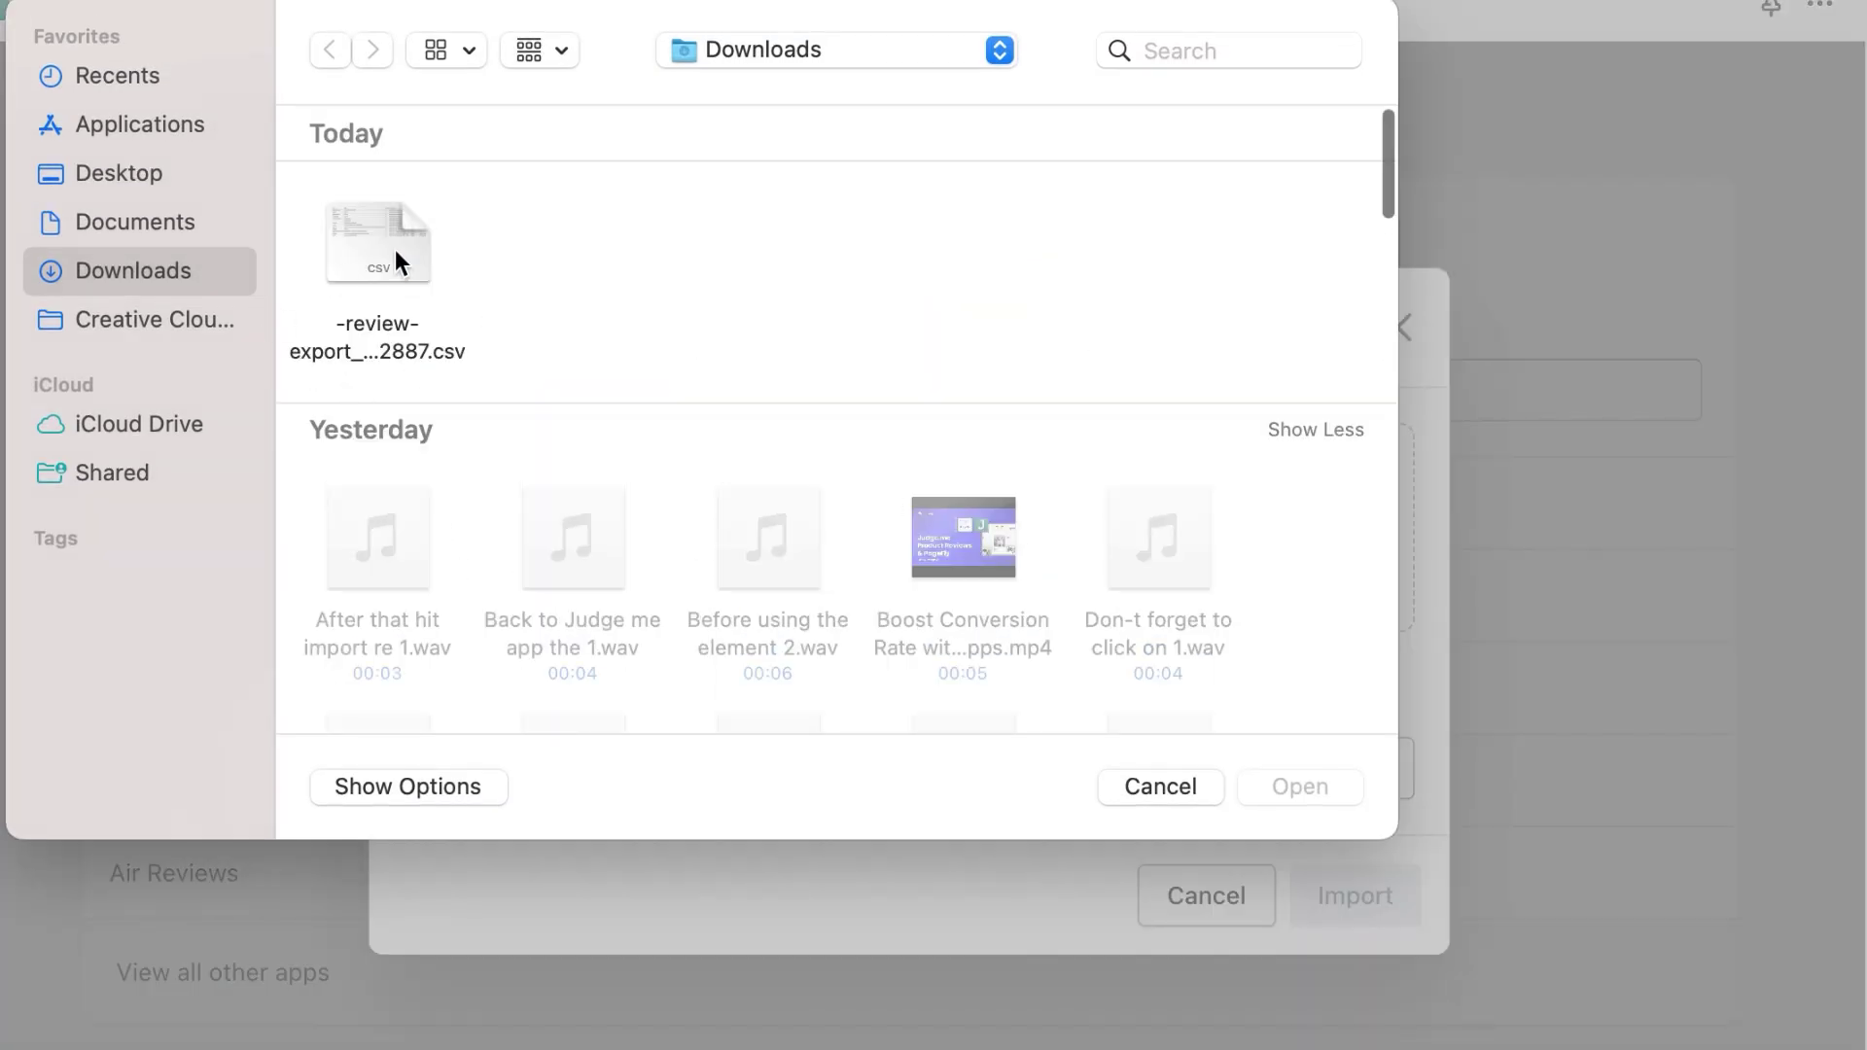
double_click(395, 250)
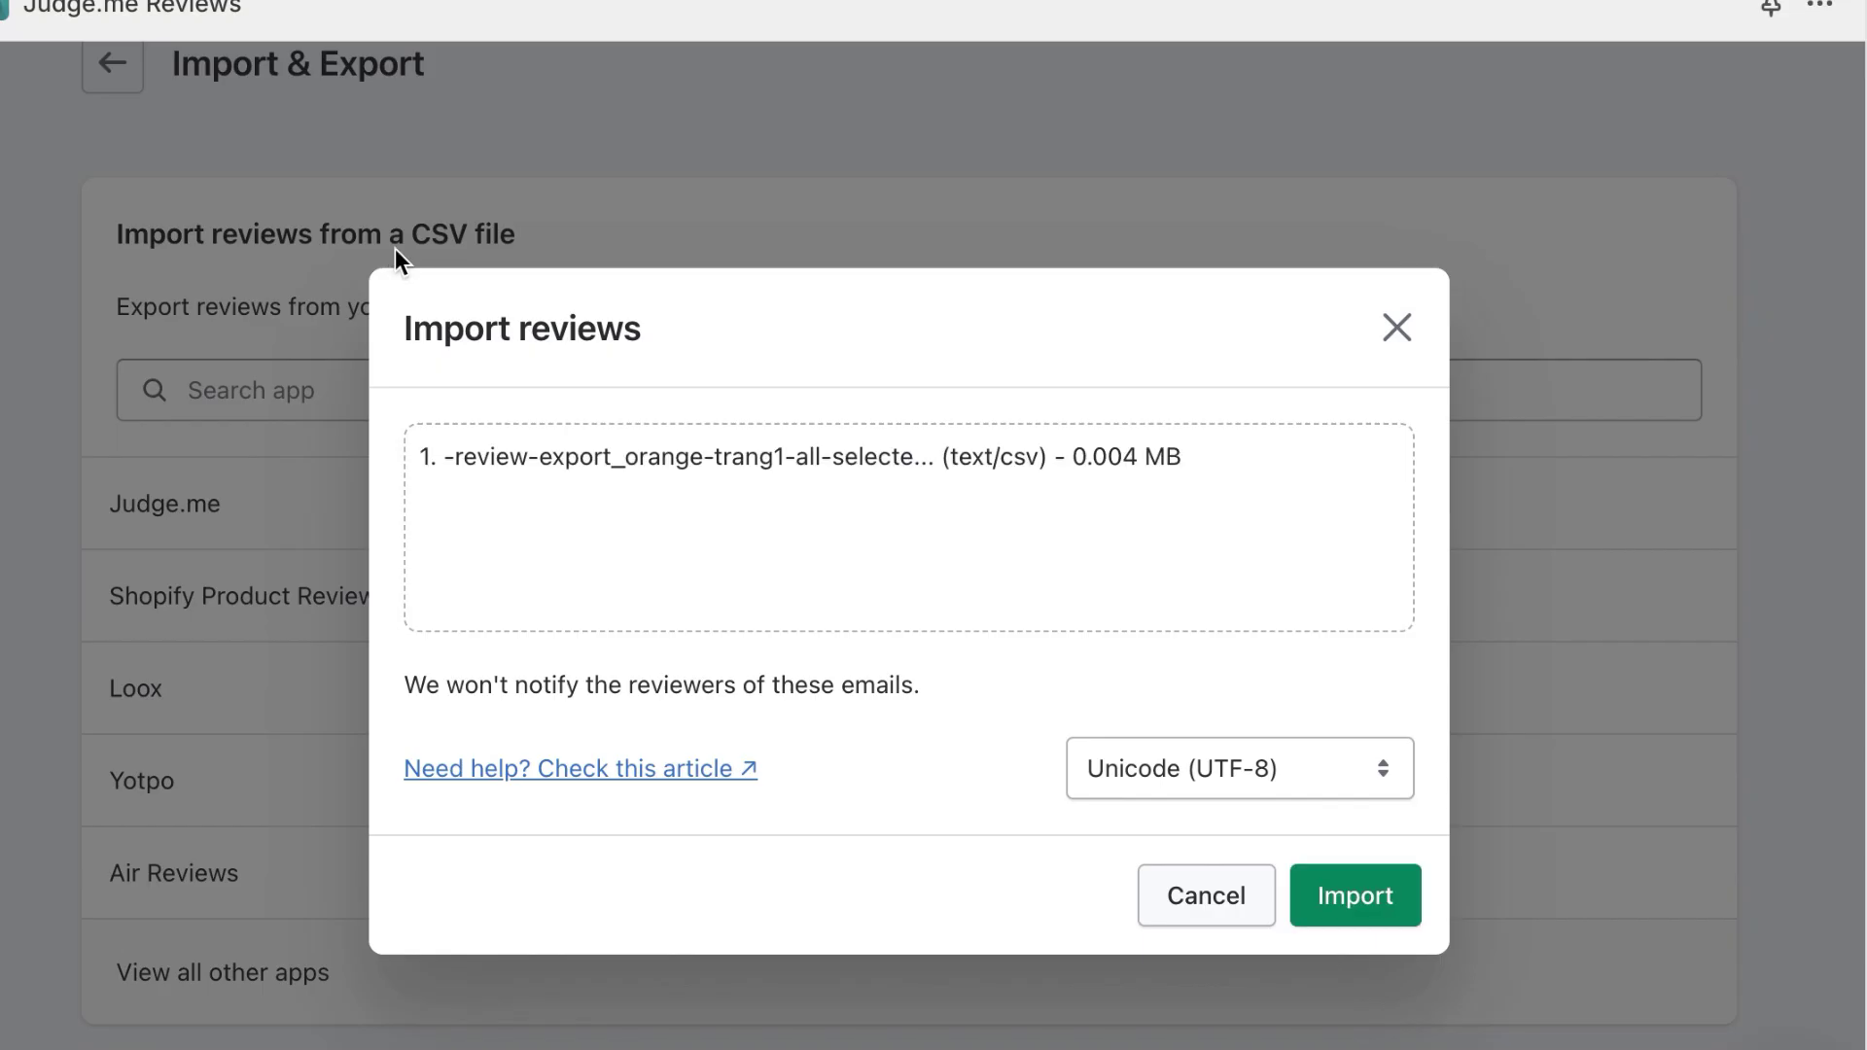
left_click(1355, 893)
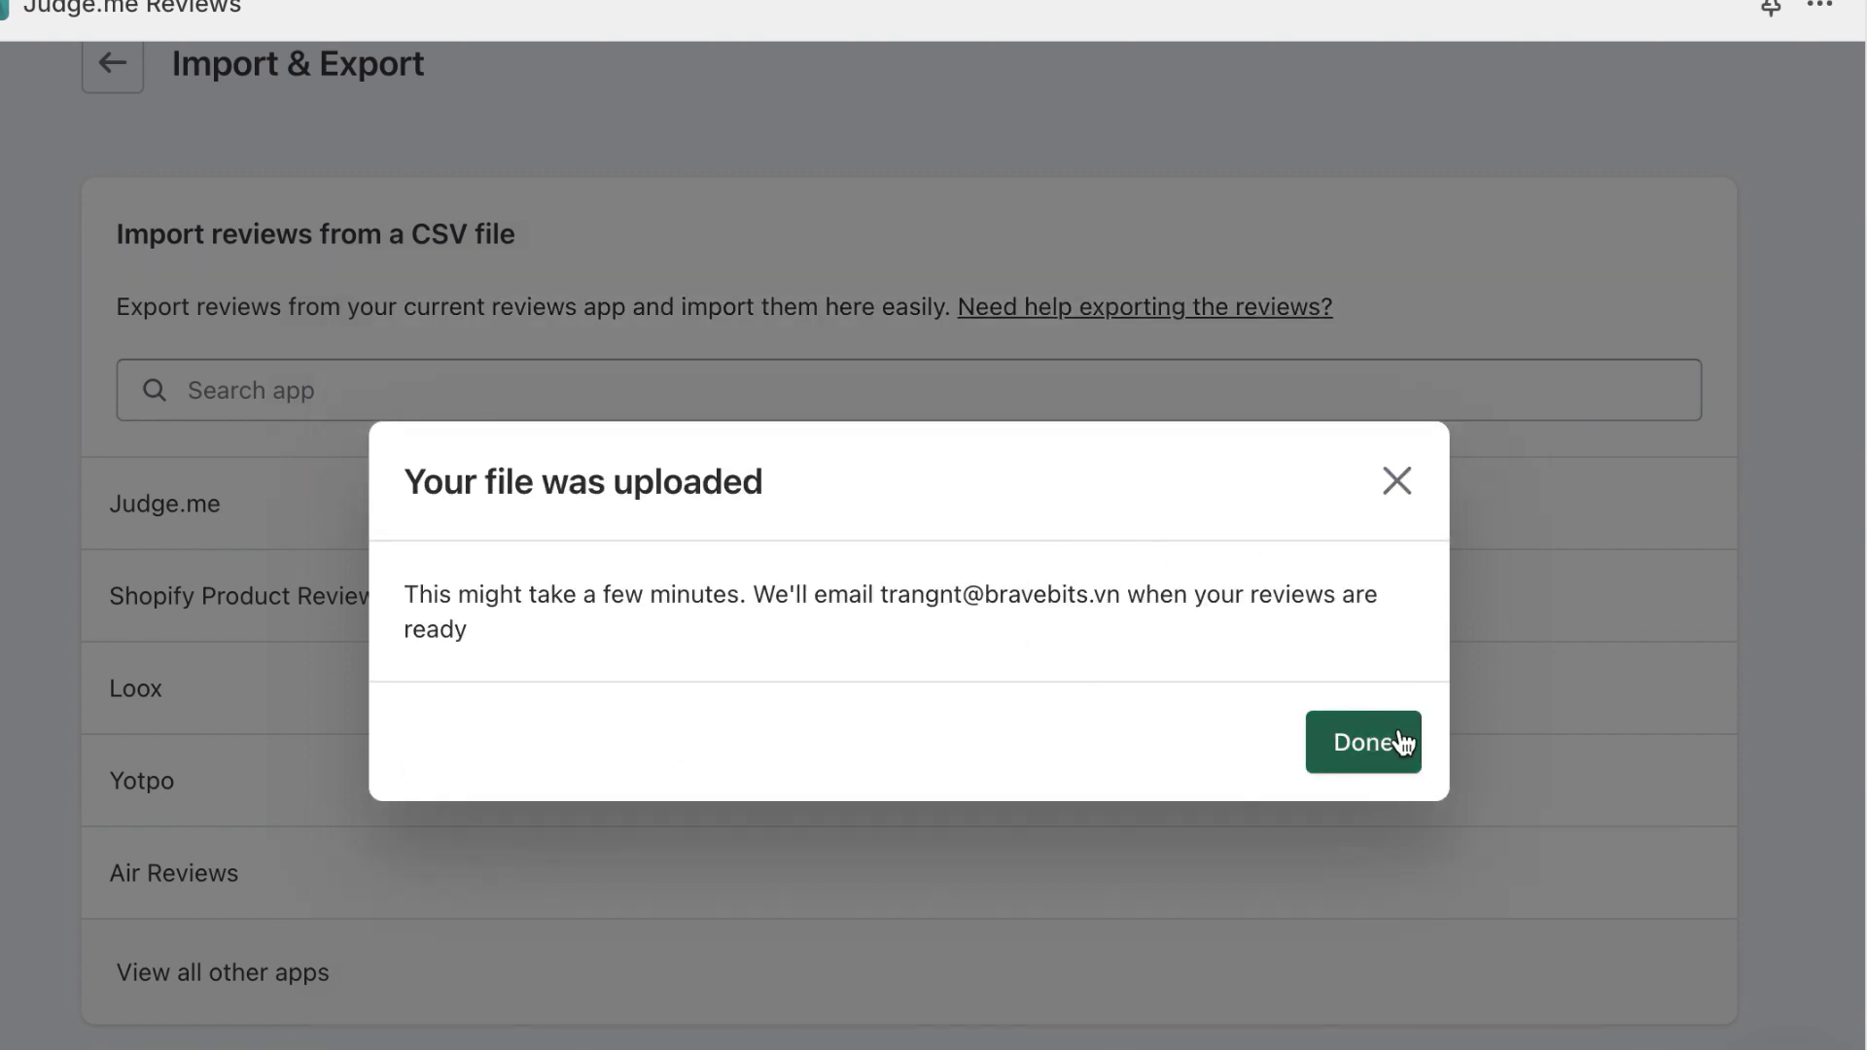
left_click(1396, 741)
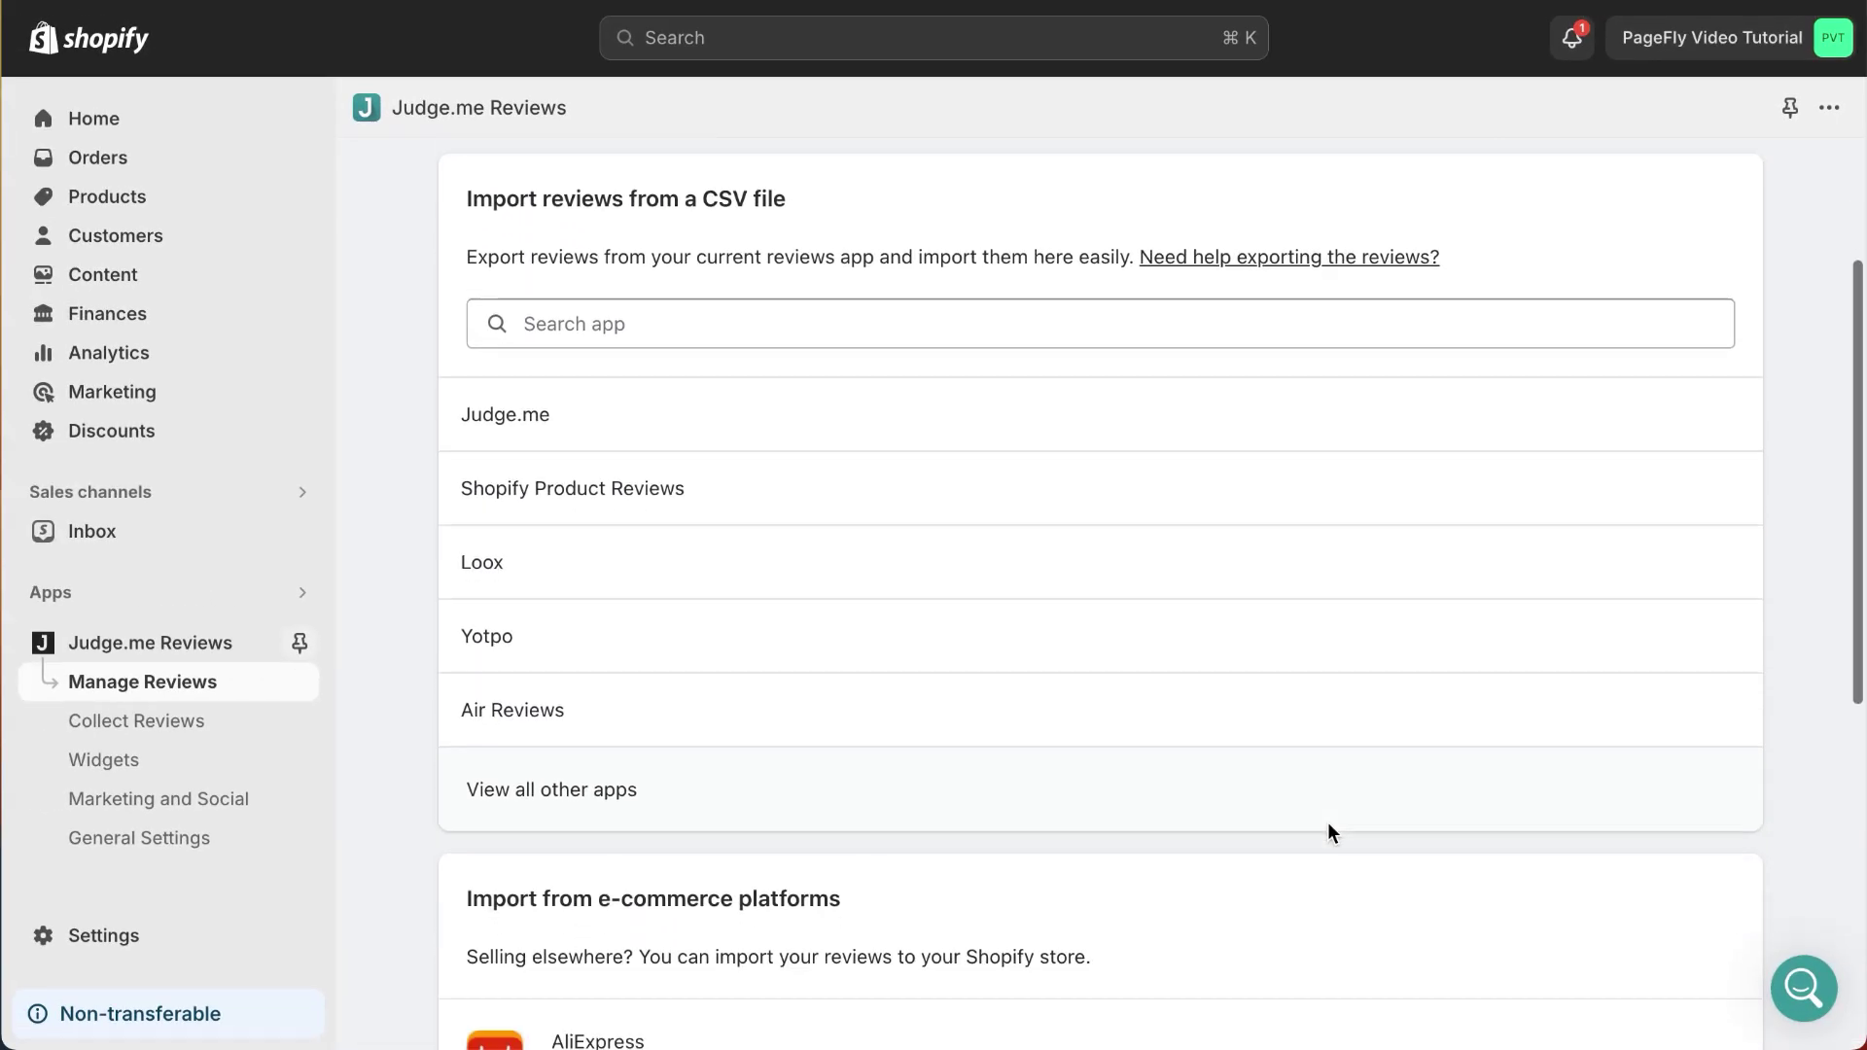
scroll(1330, 827, "down", 2)
scroll(1330, 830, "down", 4)
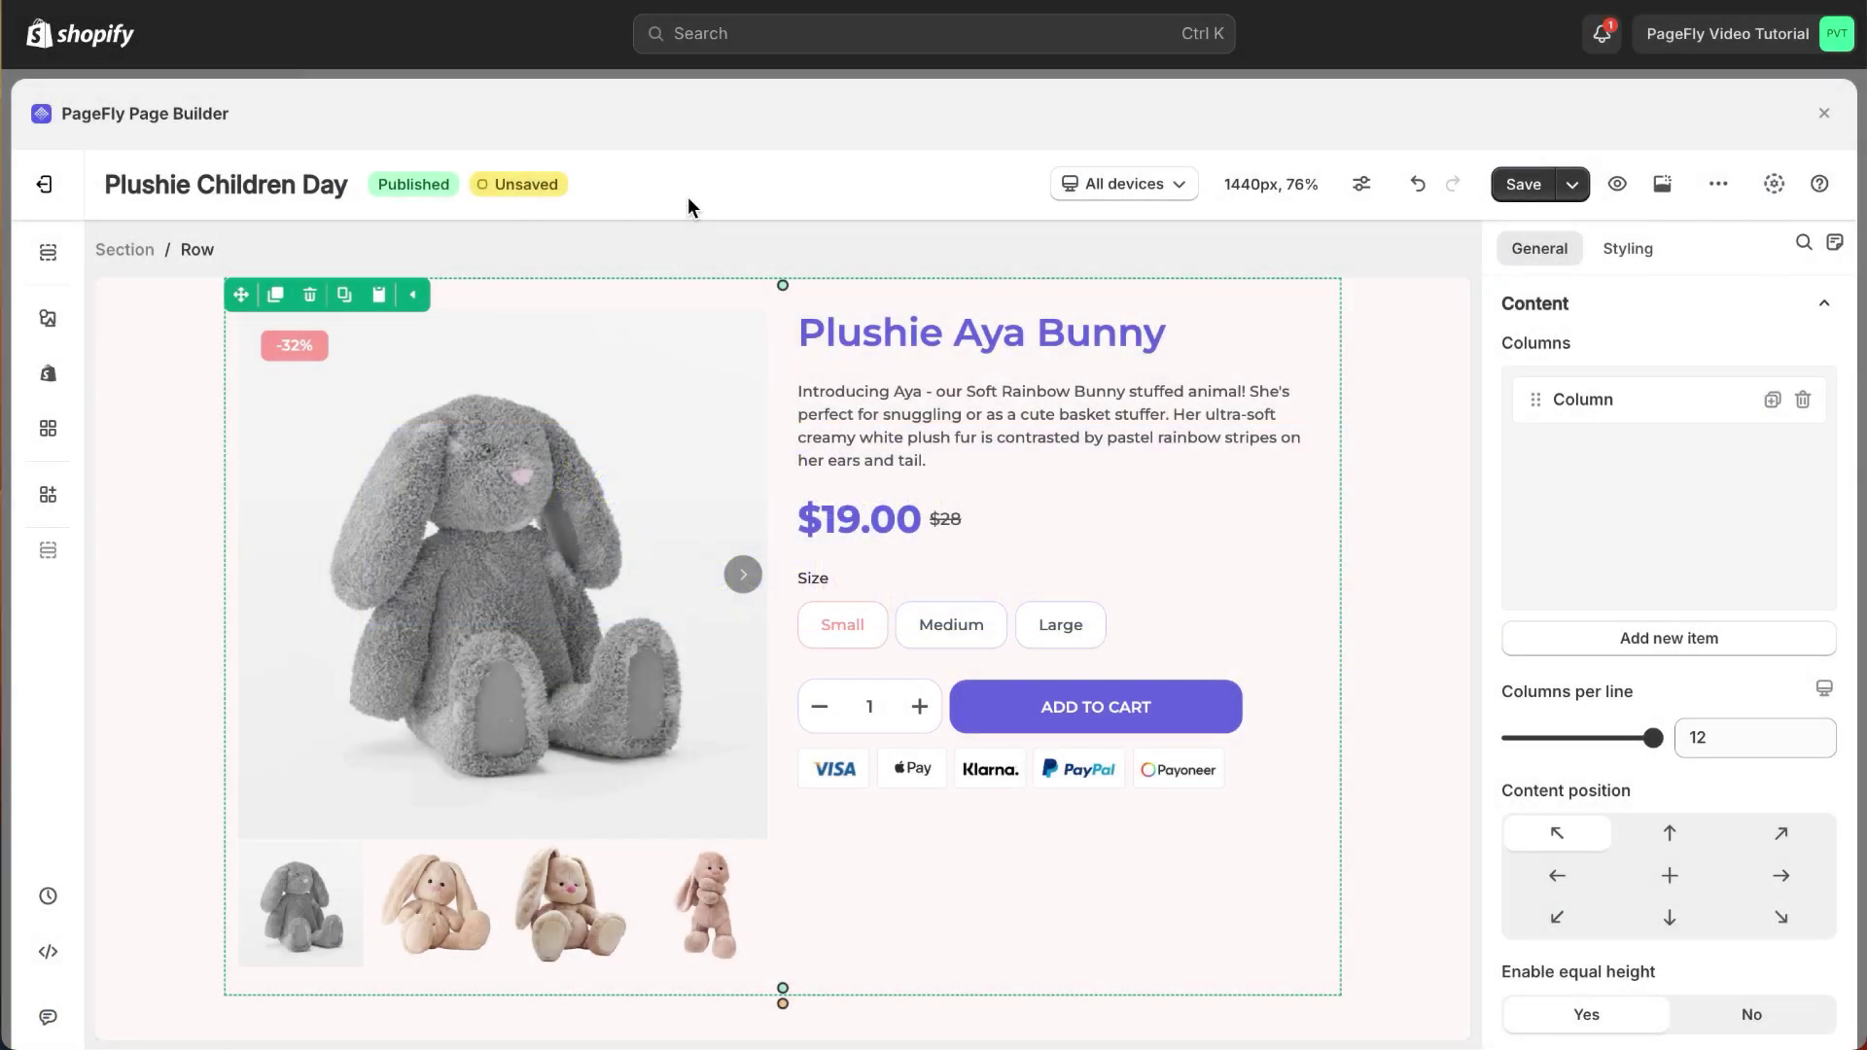
- Activate the Judge.me Product Reviews integration in PageFly's third-party elements
left_click(48, 494)
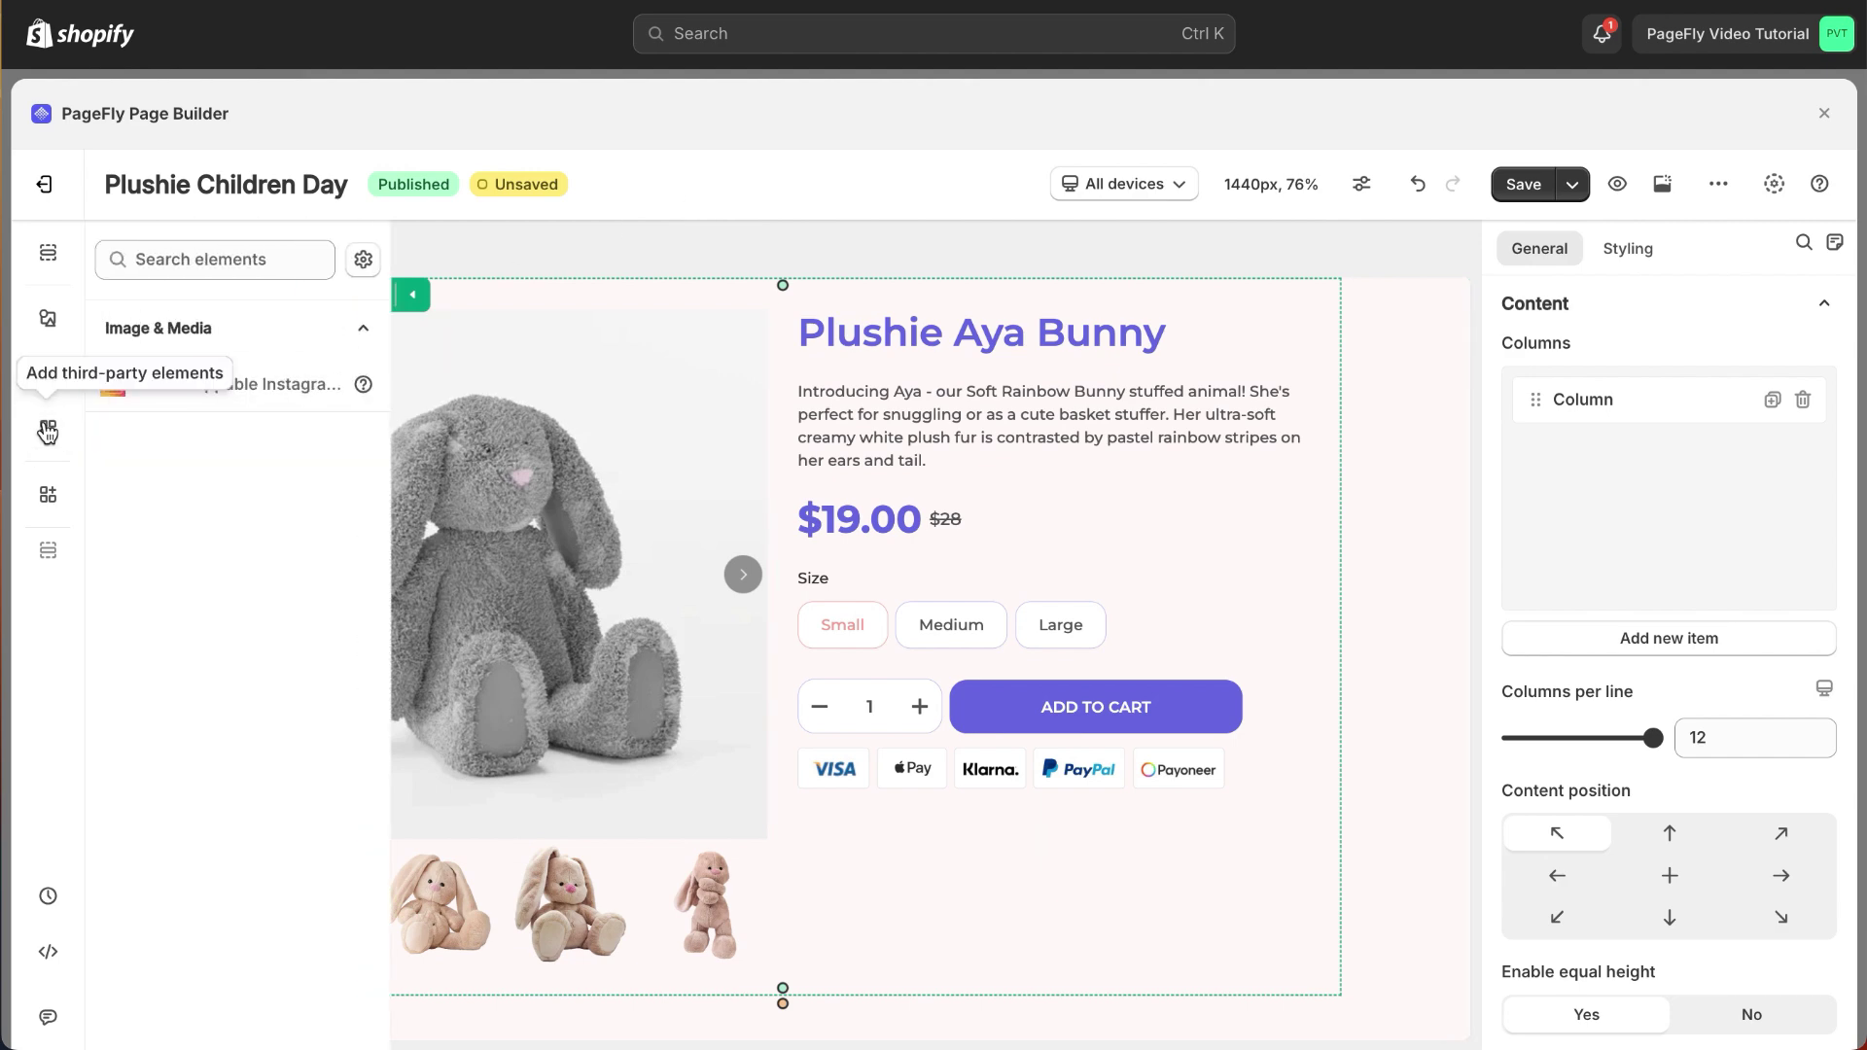
left_click(367, 258)
left_click(359, 294)
type("Judge.me")
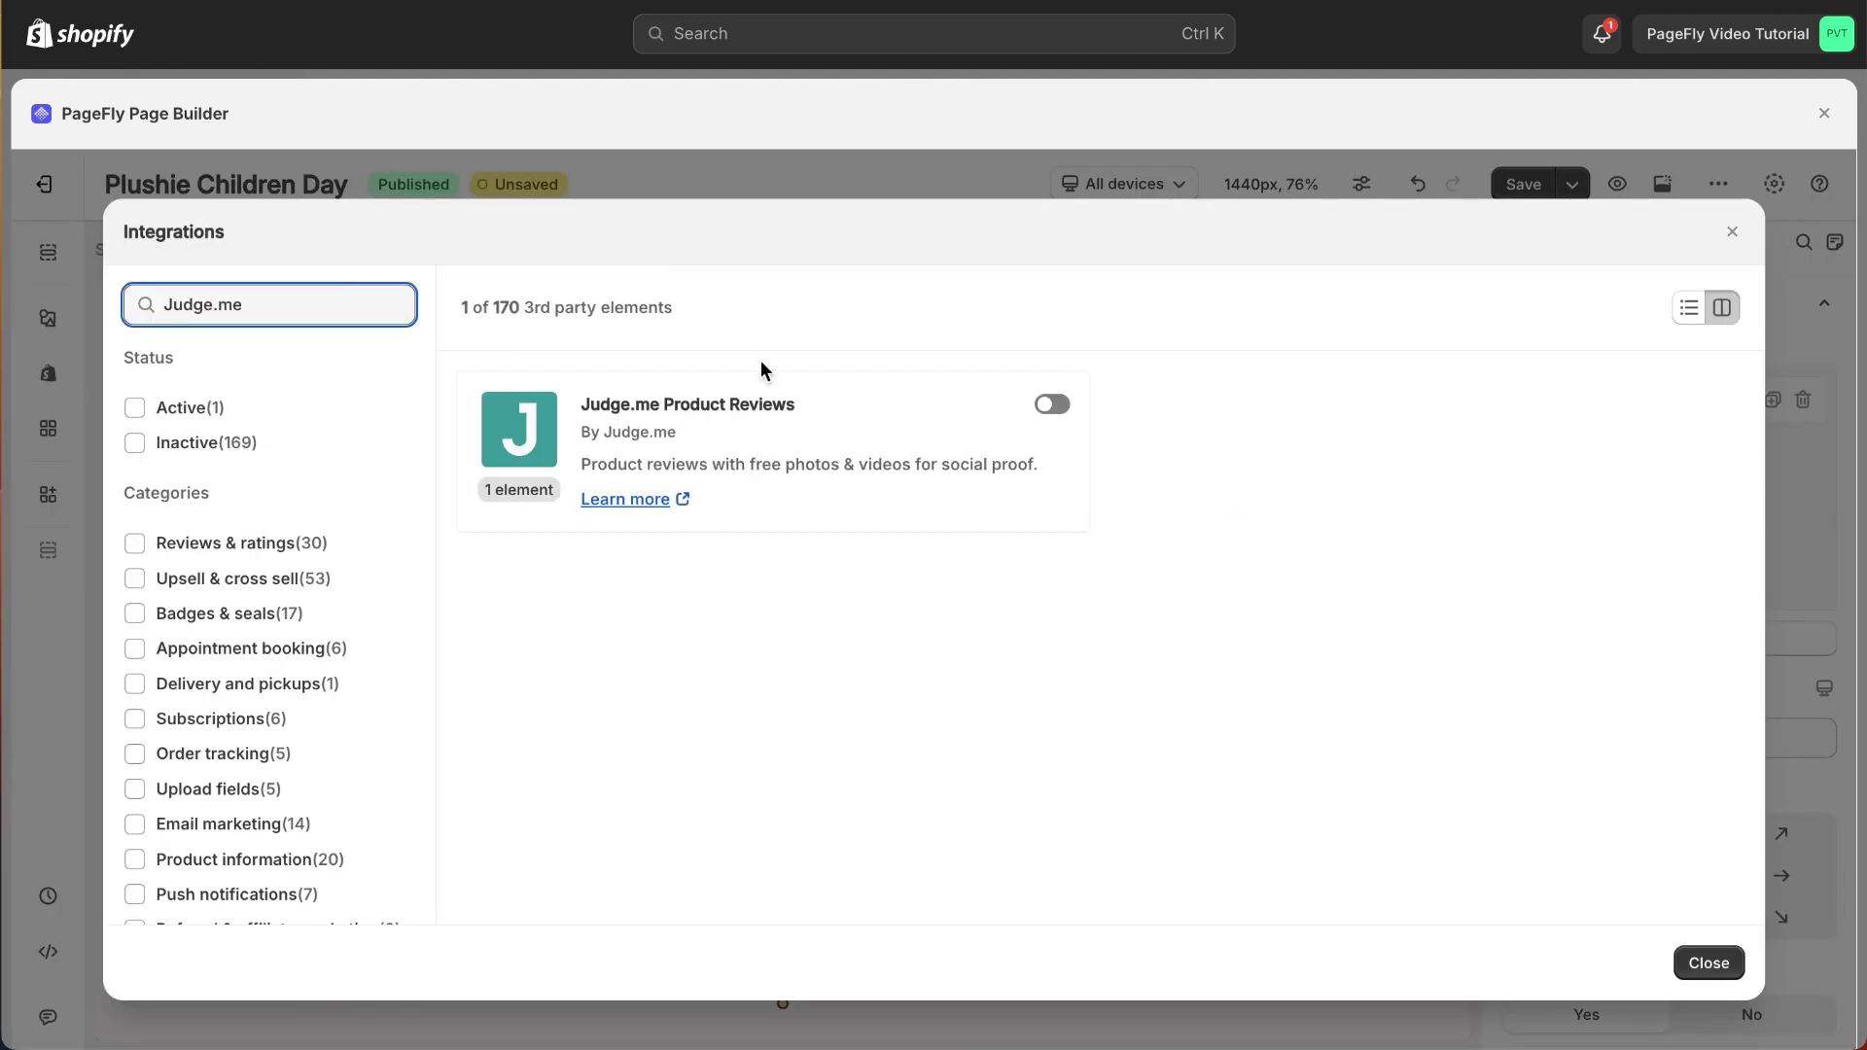
left_click(1051, 406)
left_click(1709, 963)
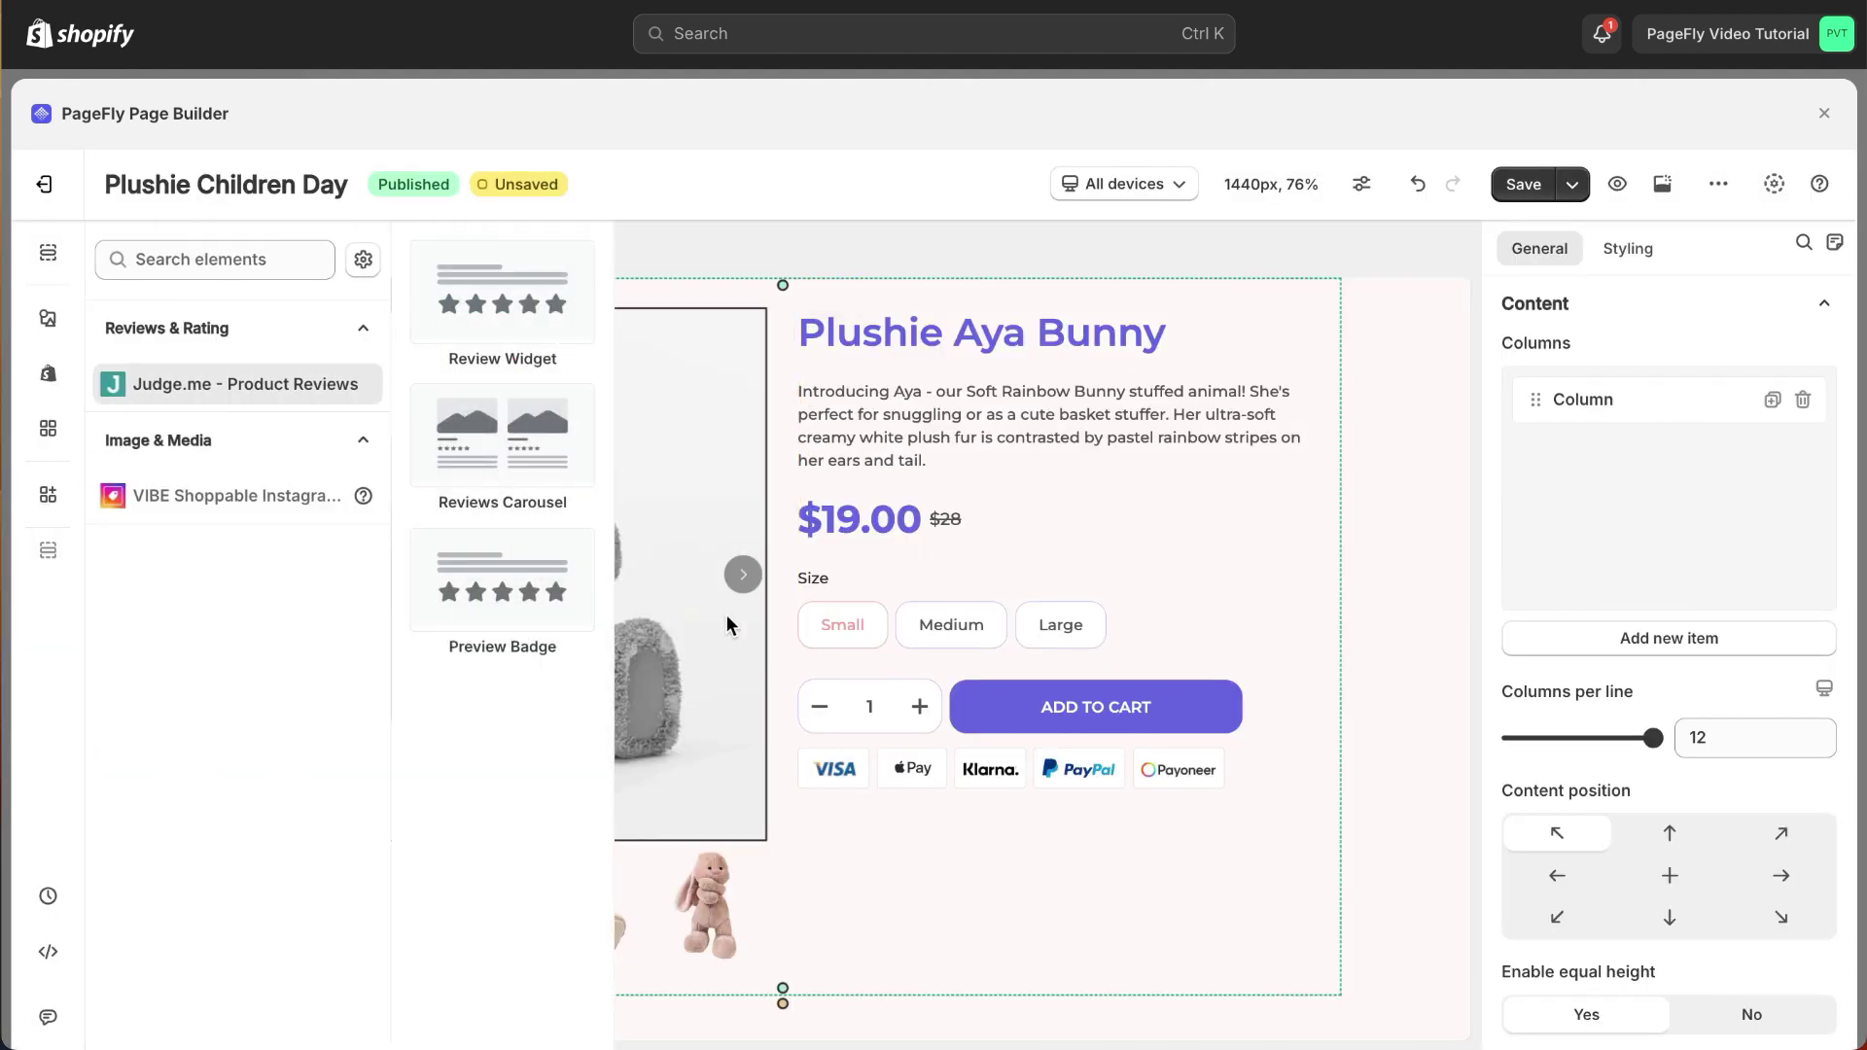
- Place the Judge.me Preview Badge above the price and a Review Widget below the product
left_click_drag(513, 603, 889, 477)
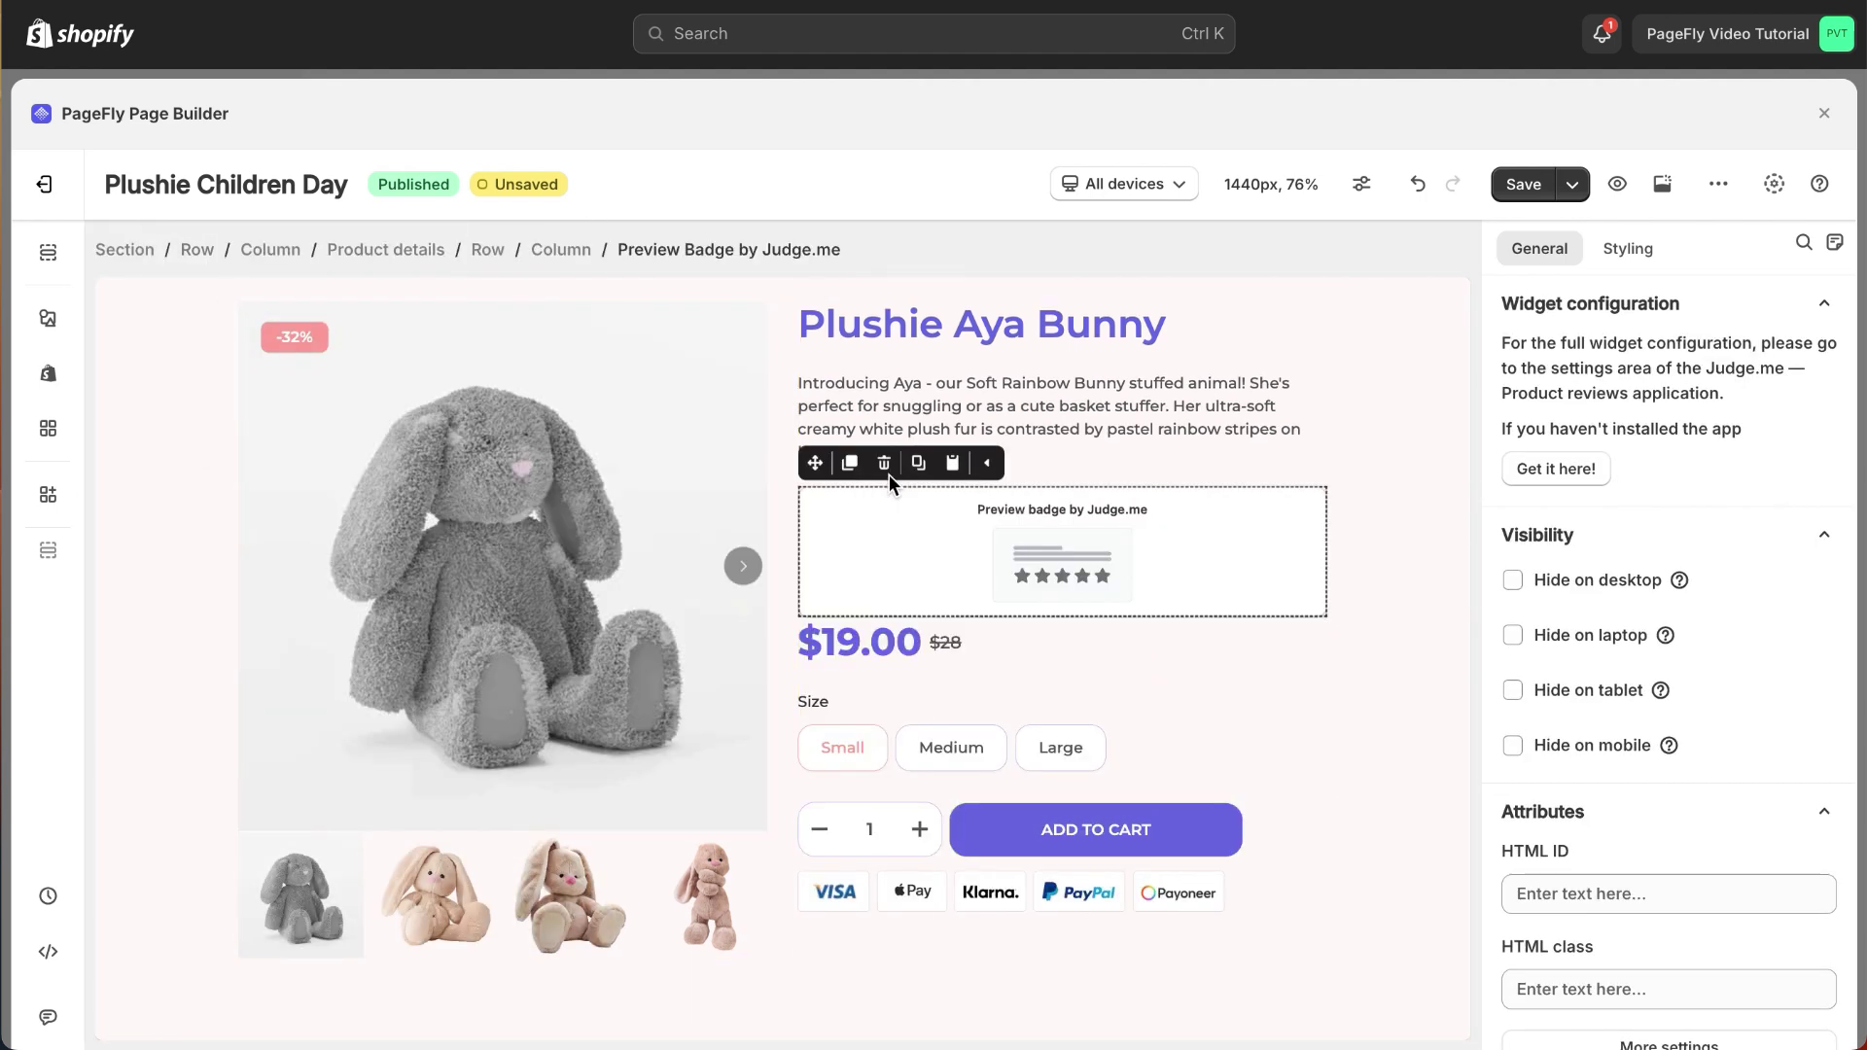
left_click(48, 374)
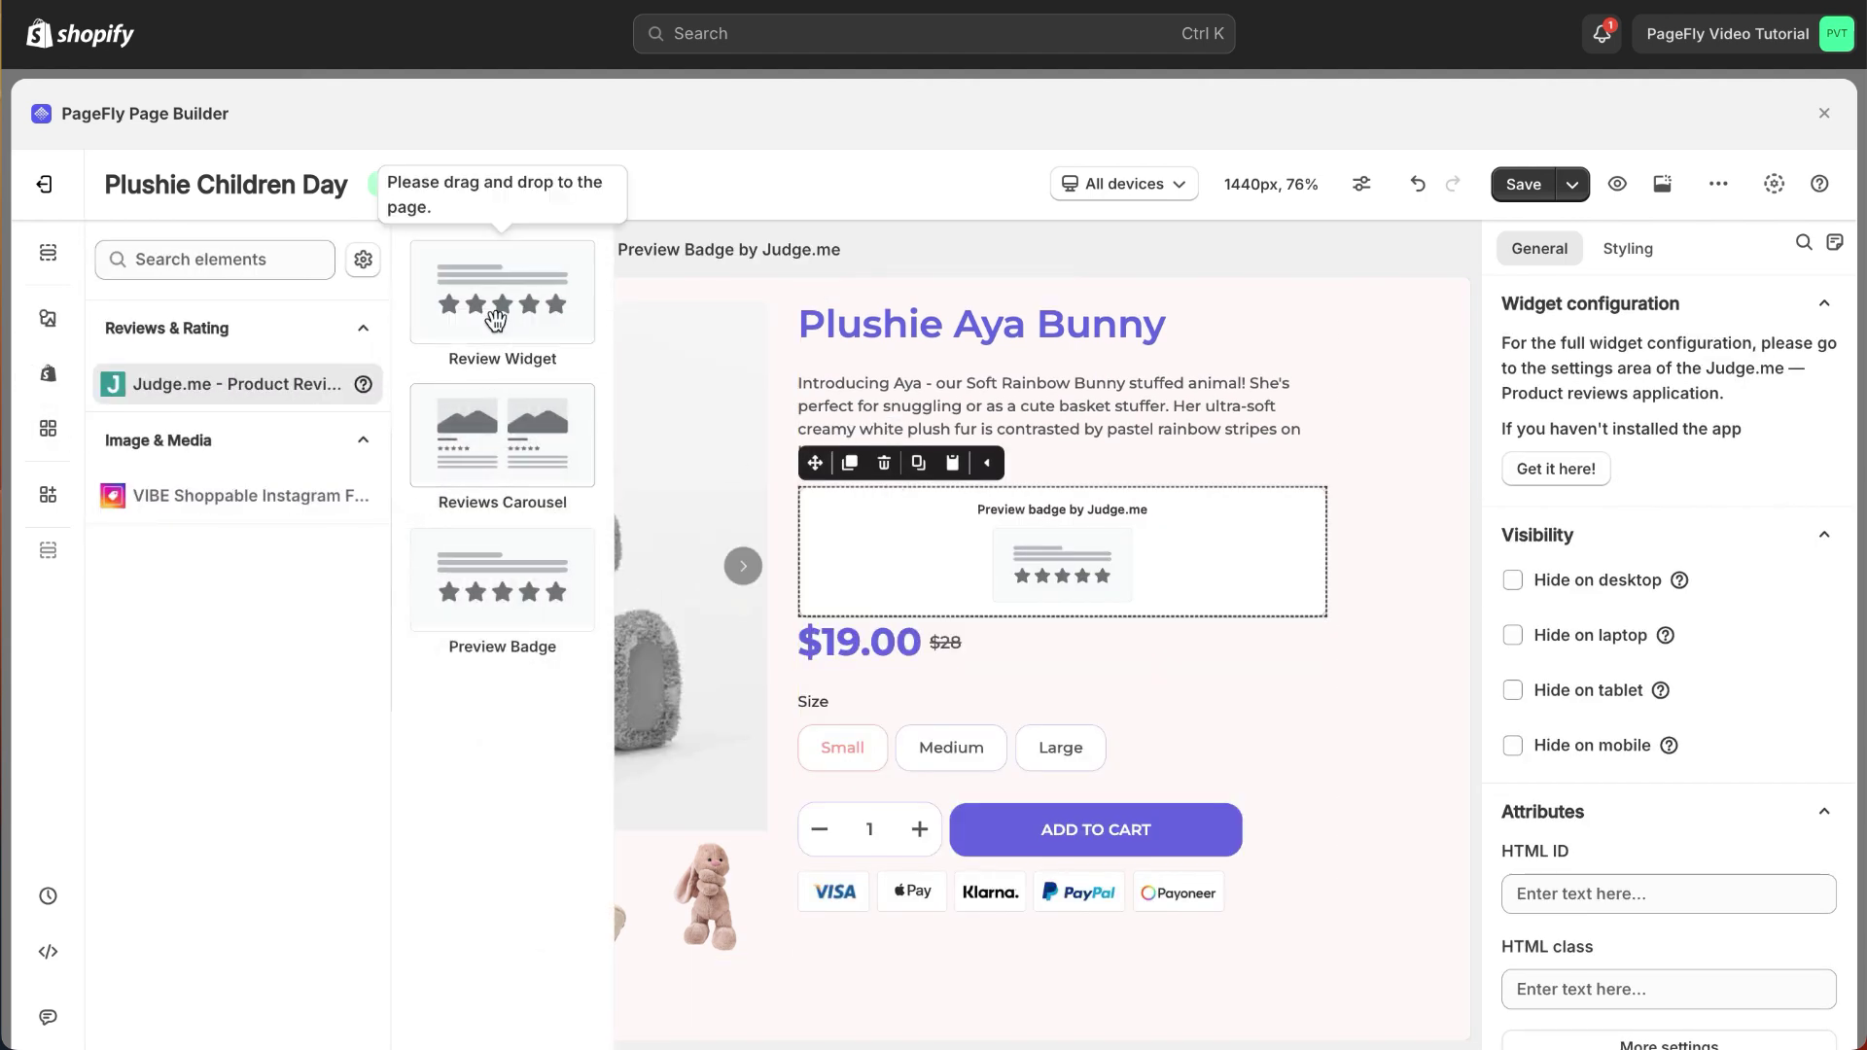
left_click_drag(500, 302, 611, 727)
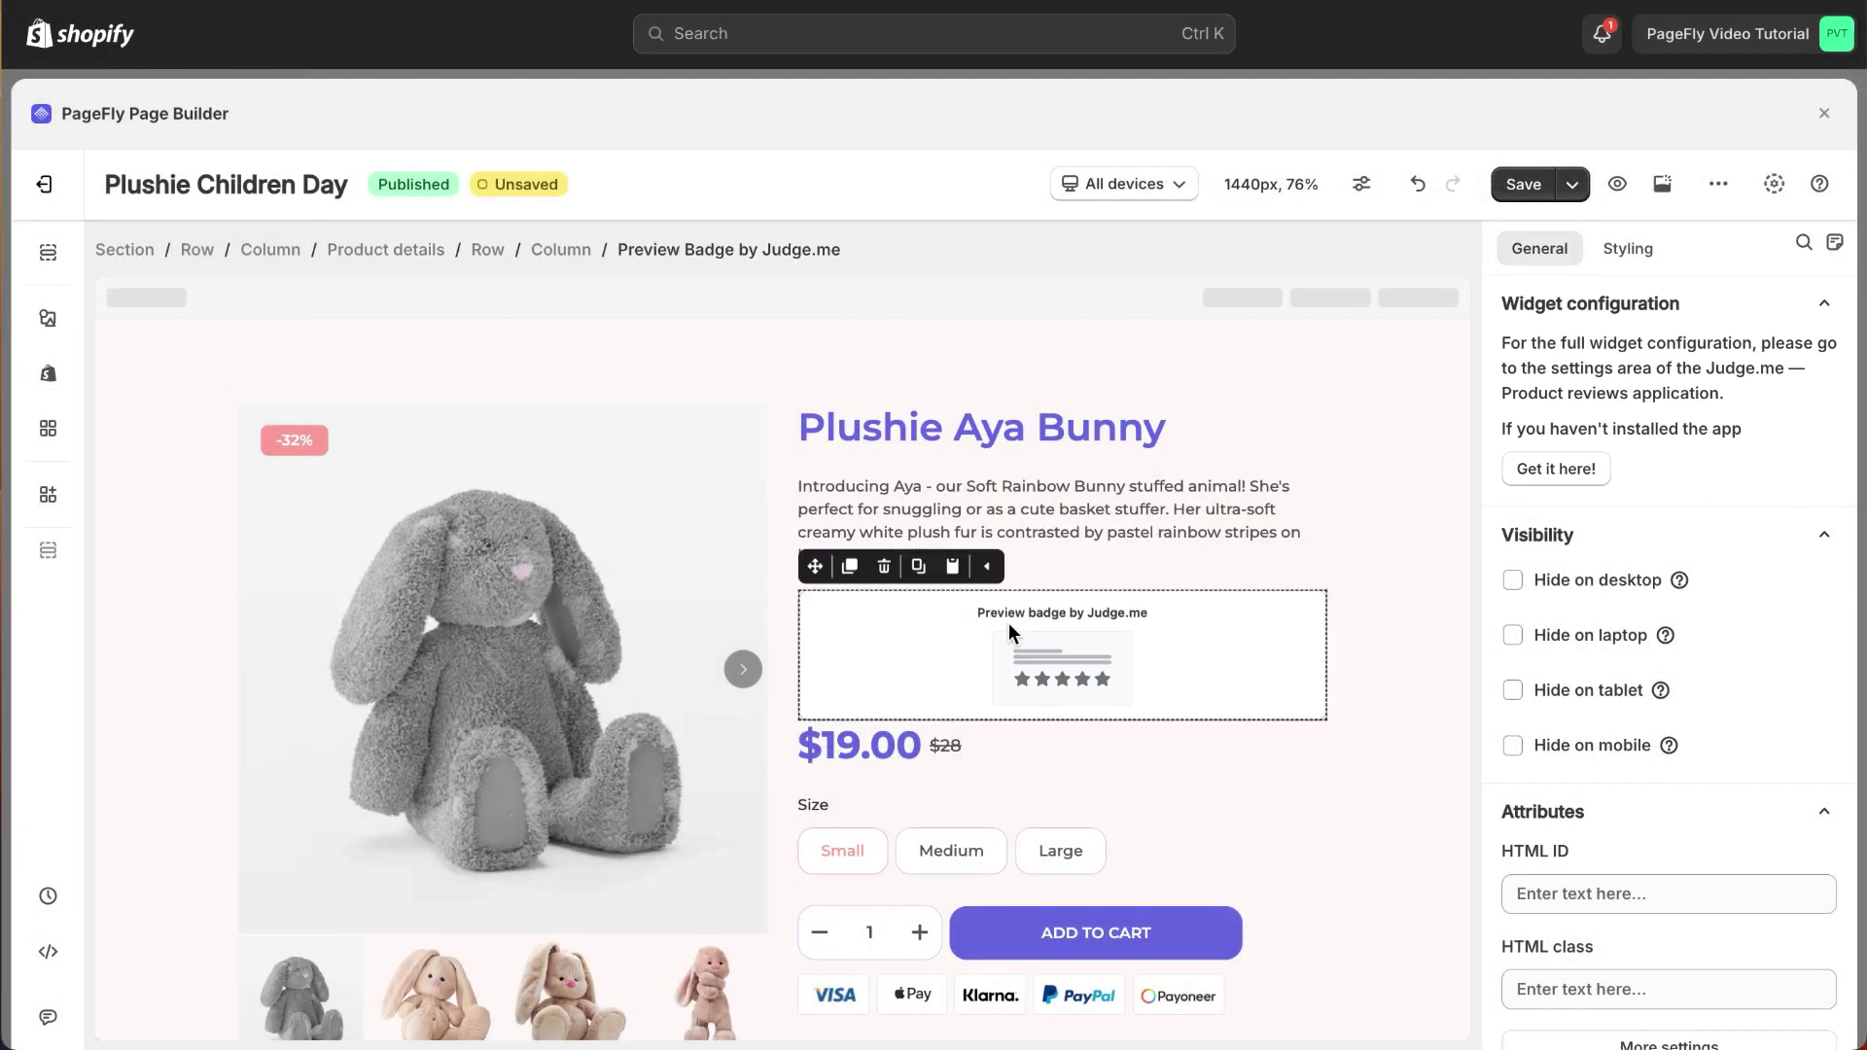
- Set the Preview Badge's bottom margin to 15 px
left_click(1624, 249)
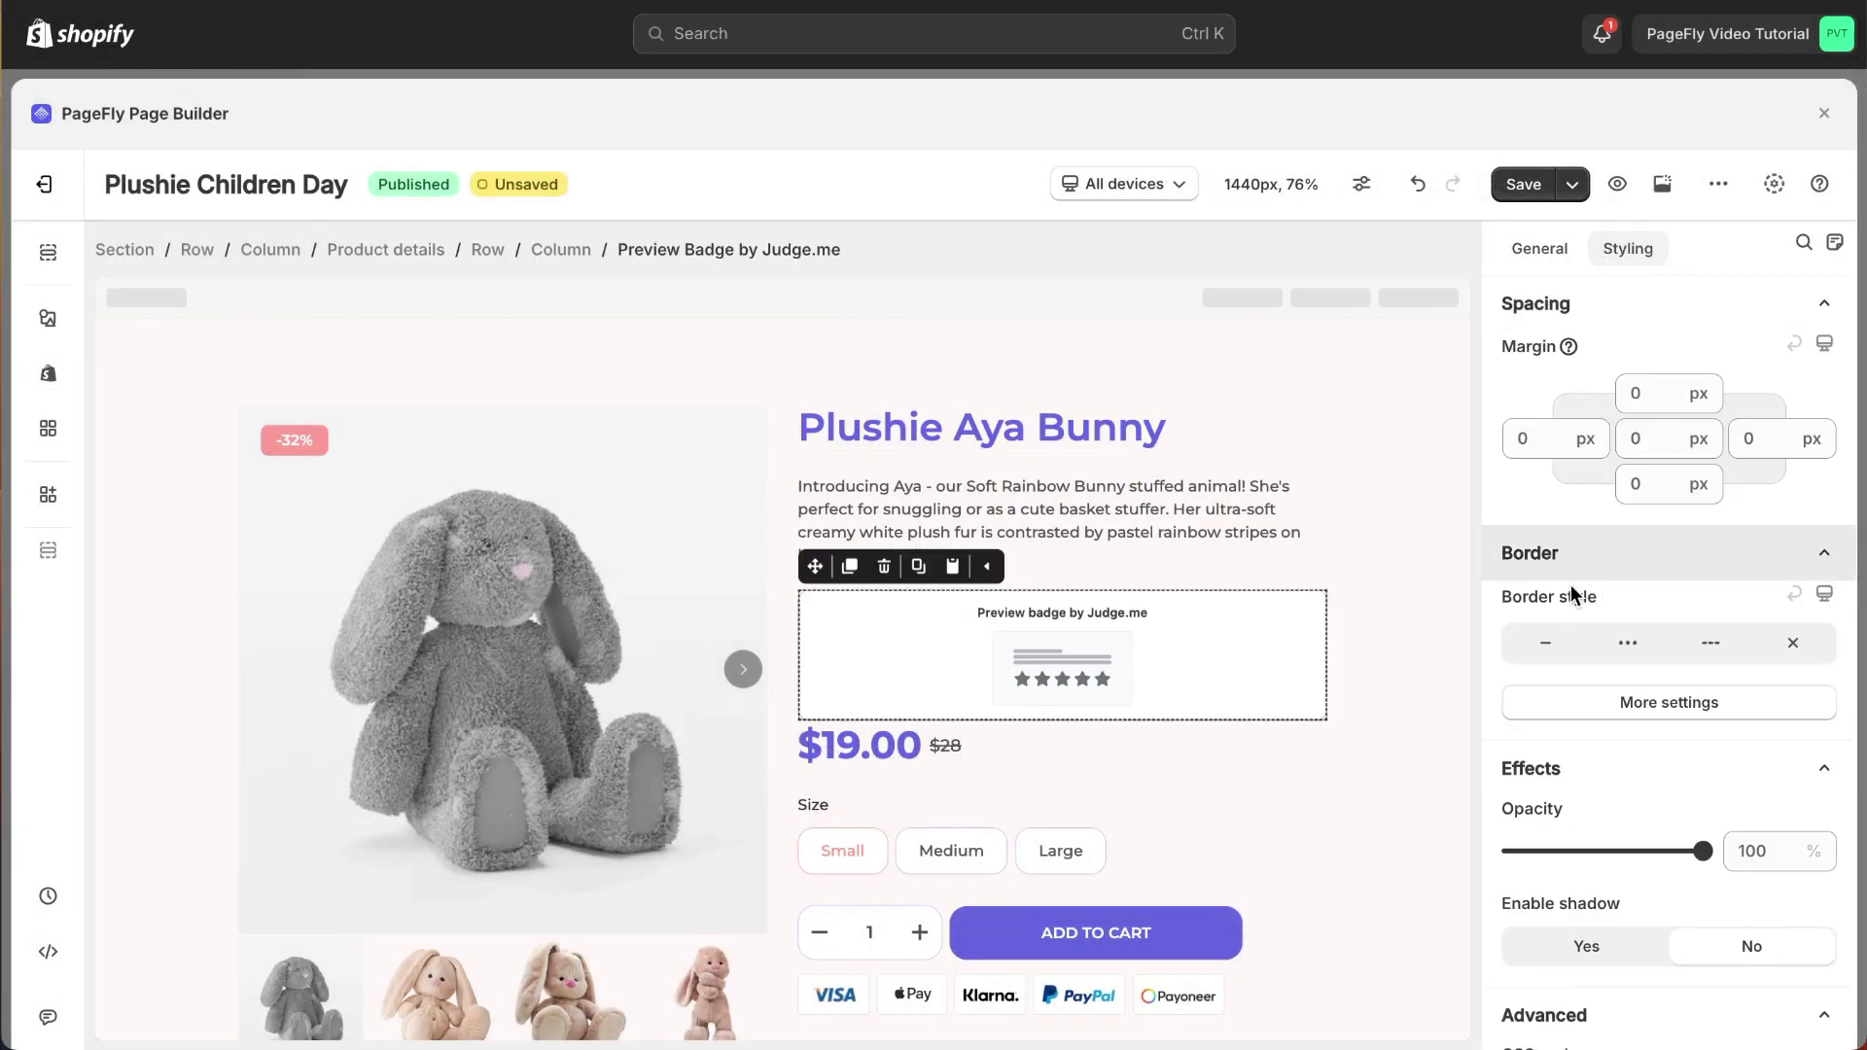
left_click(1643, 478)
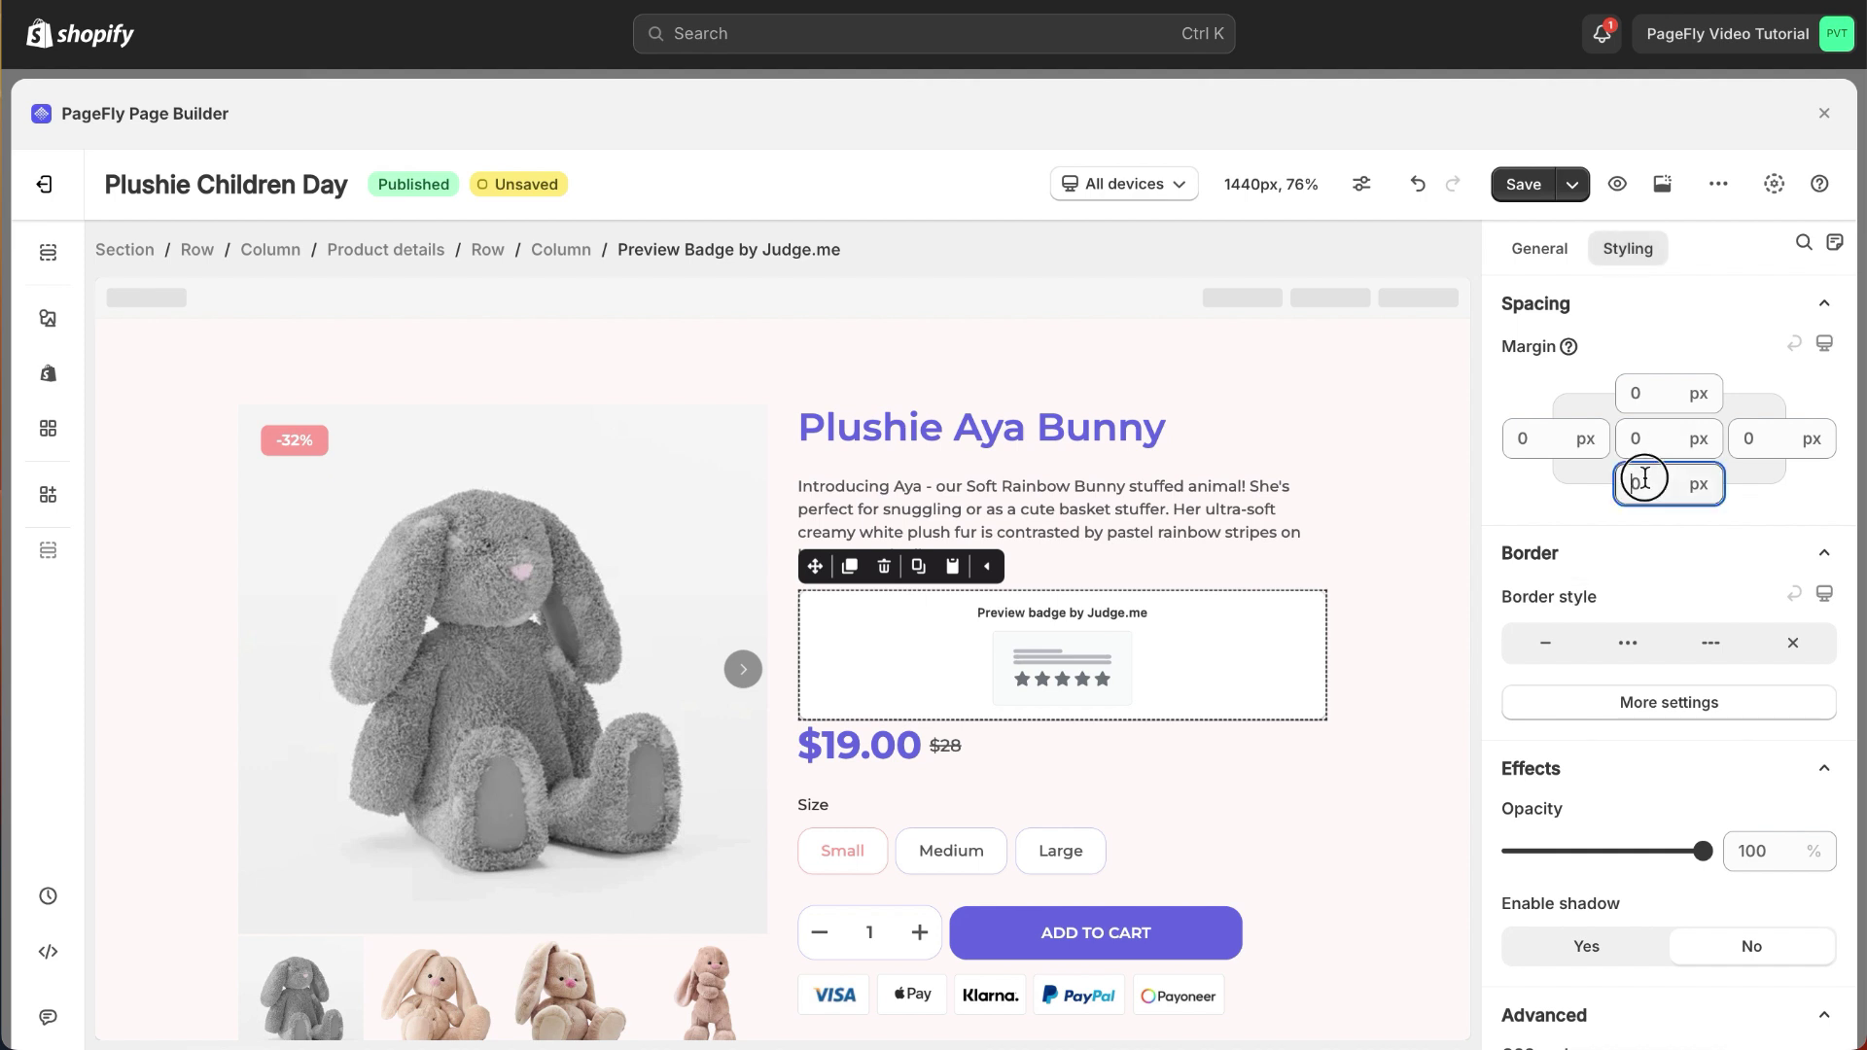
type("15")
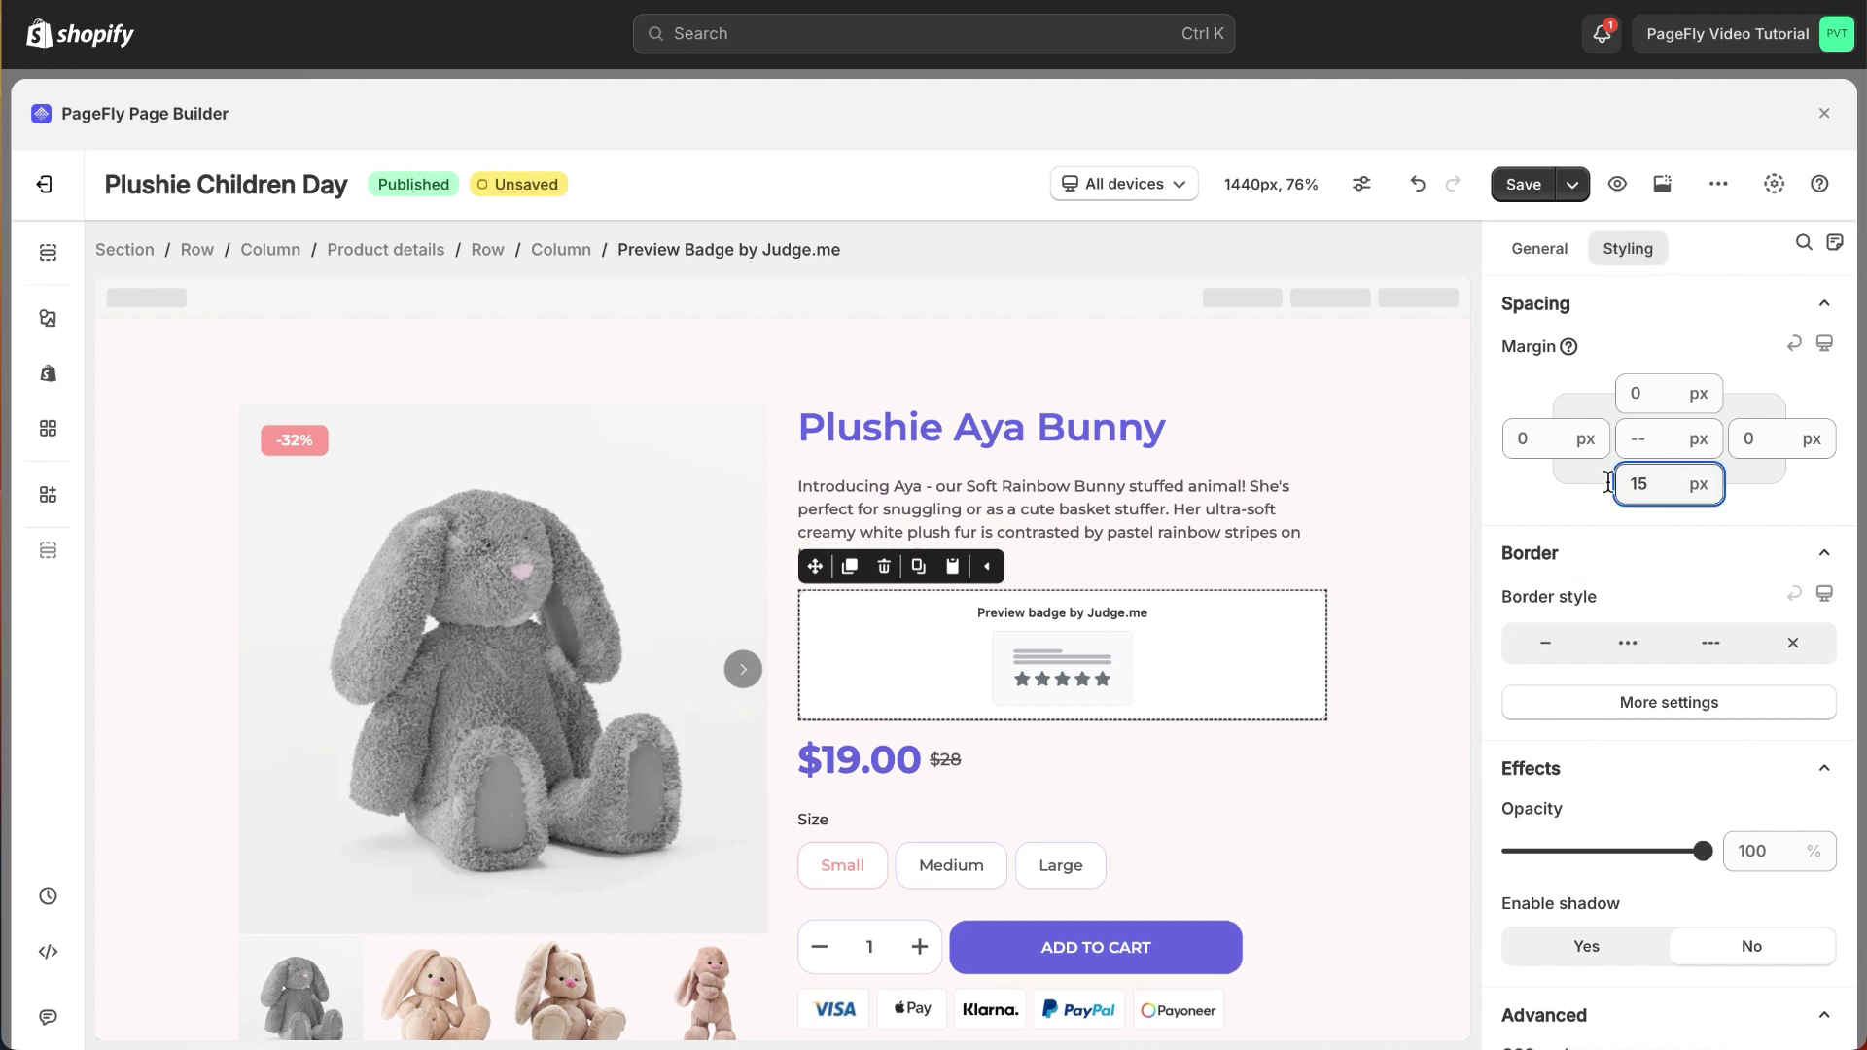
scroll(1554, 504, "down", 3)
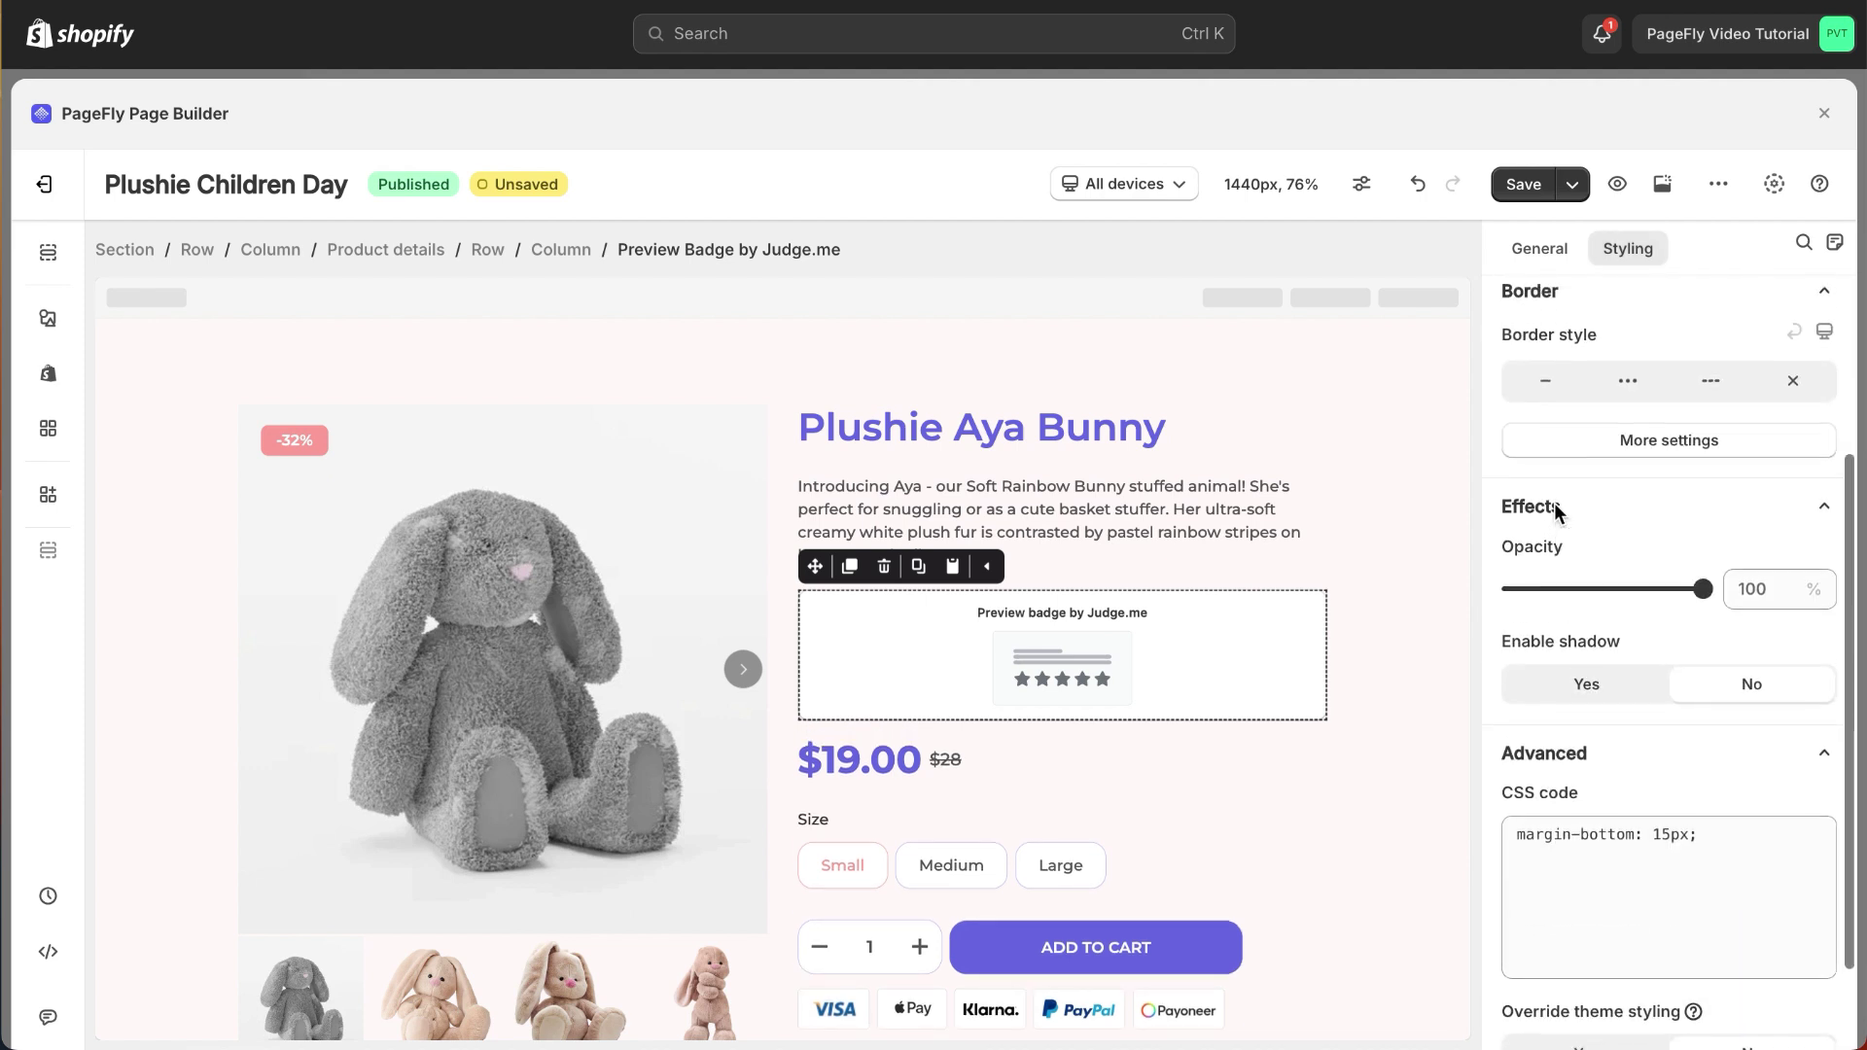
scroll(1554, 504, "up", 3)
- Save and publish the Plushie Children Day page, then dismiss the autosave prompt
left_click(1572, 184)
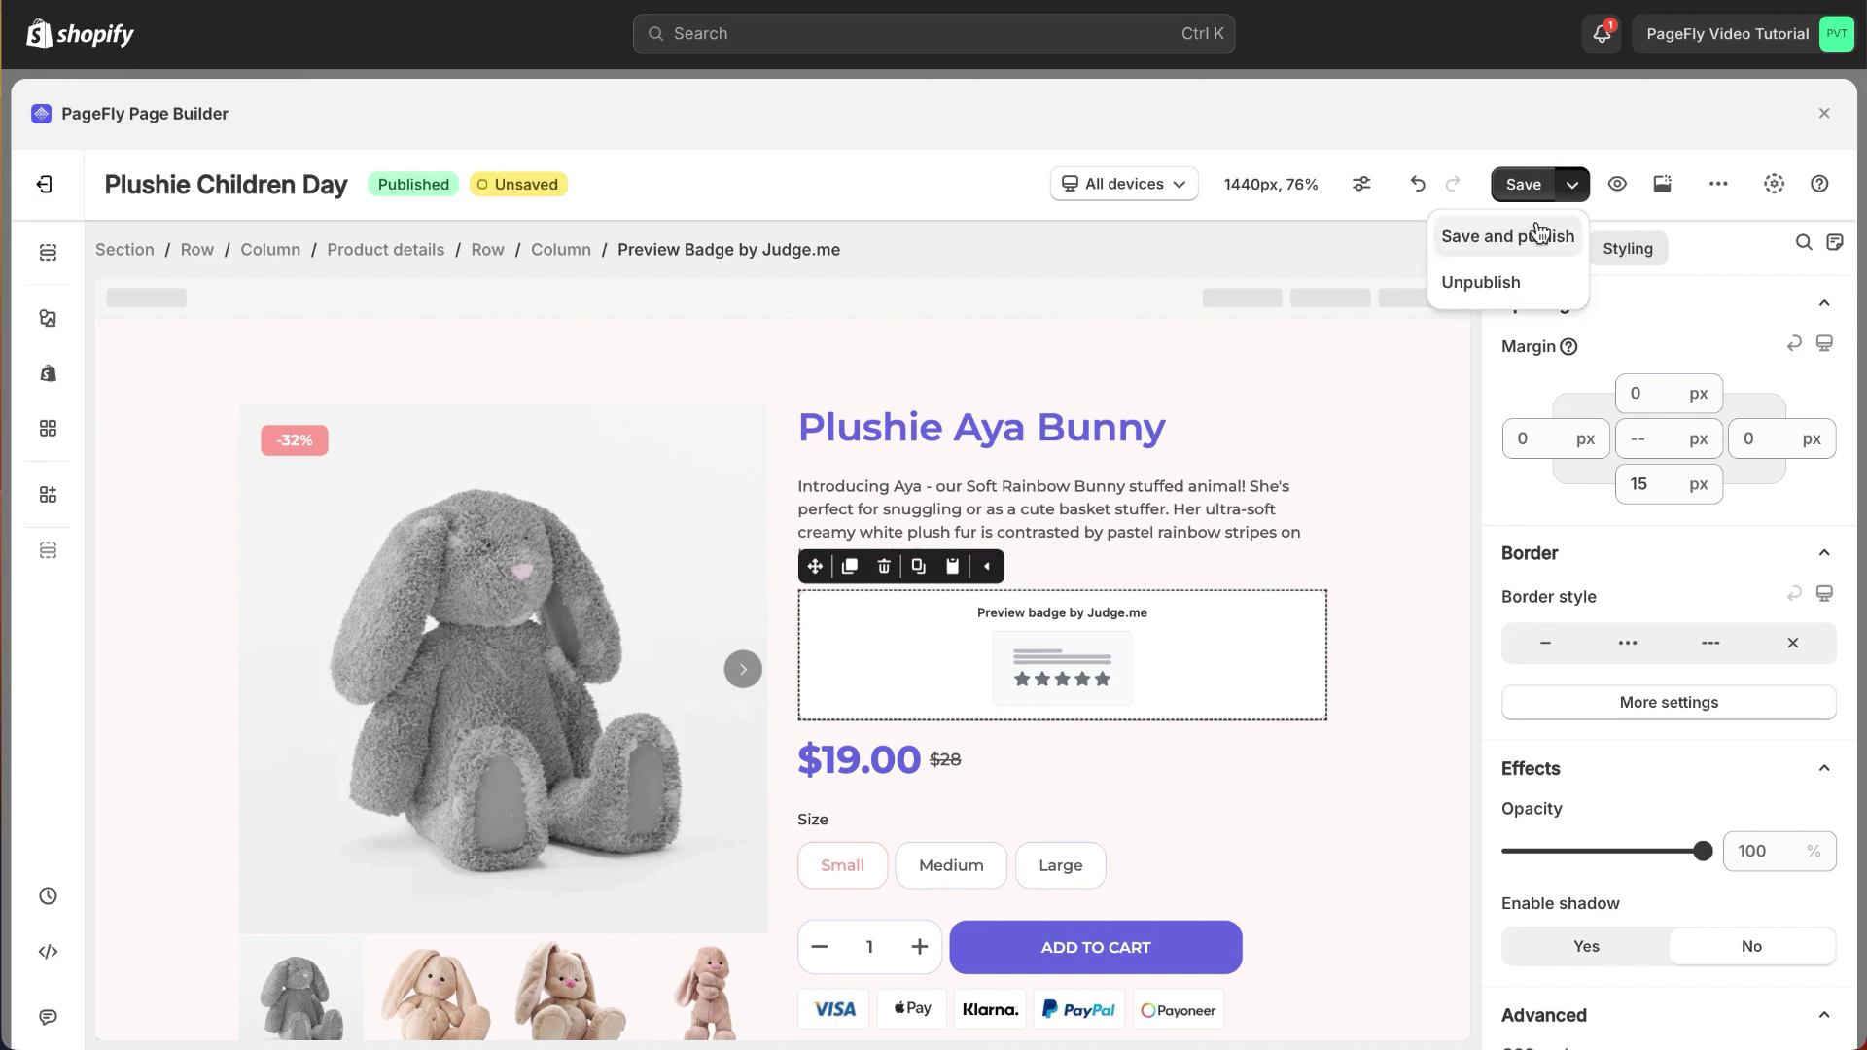
left_click(1537, 234)
left_click(1249, 725)
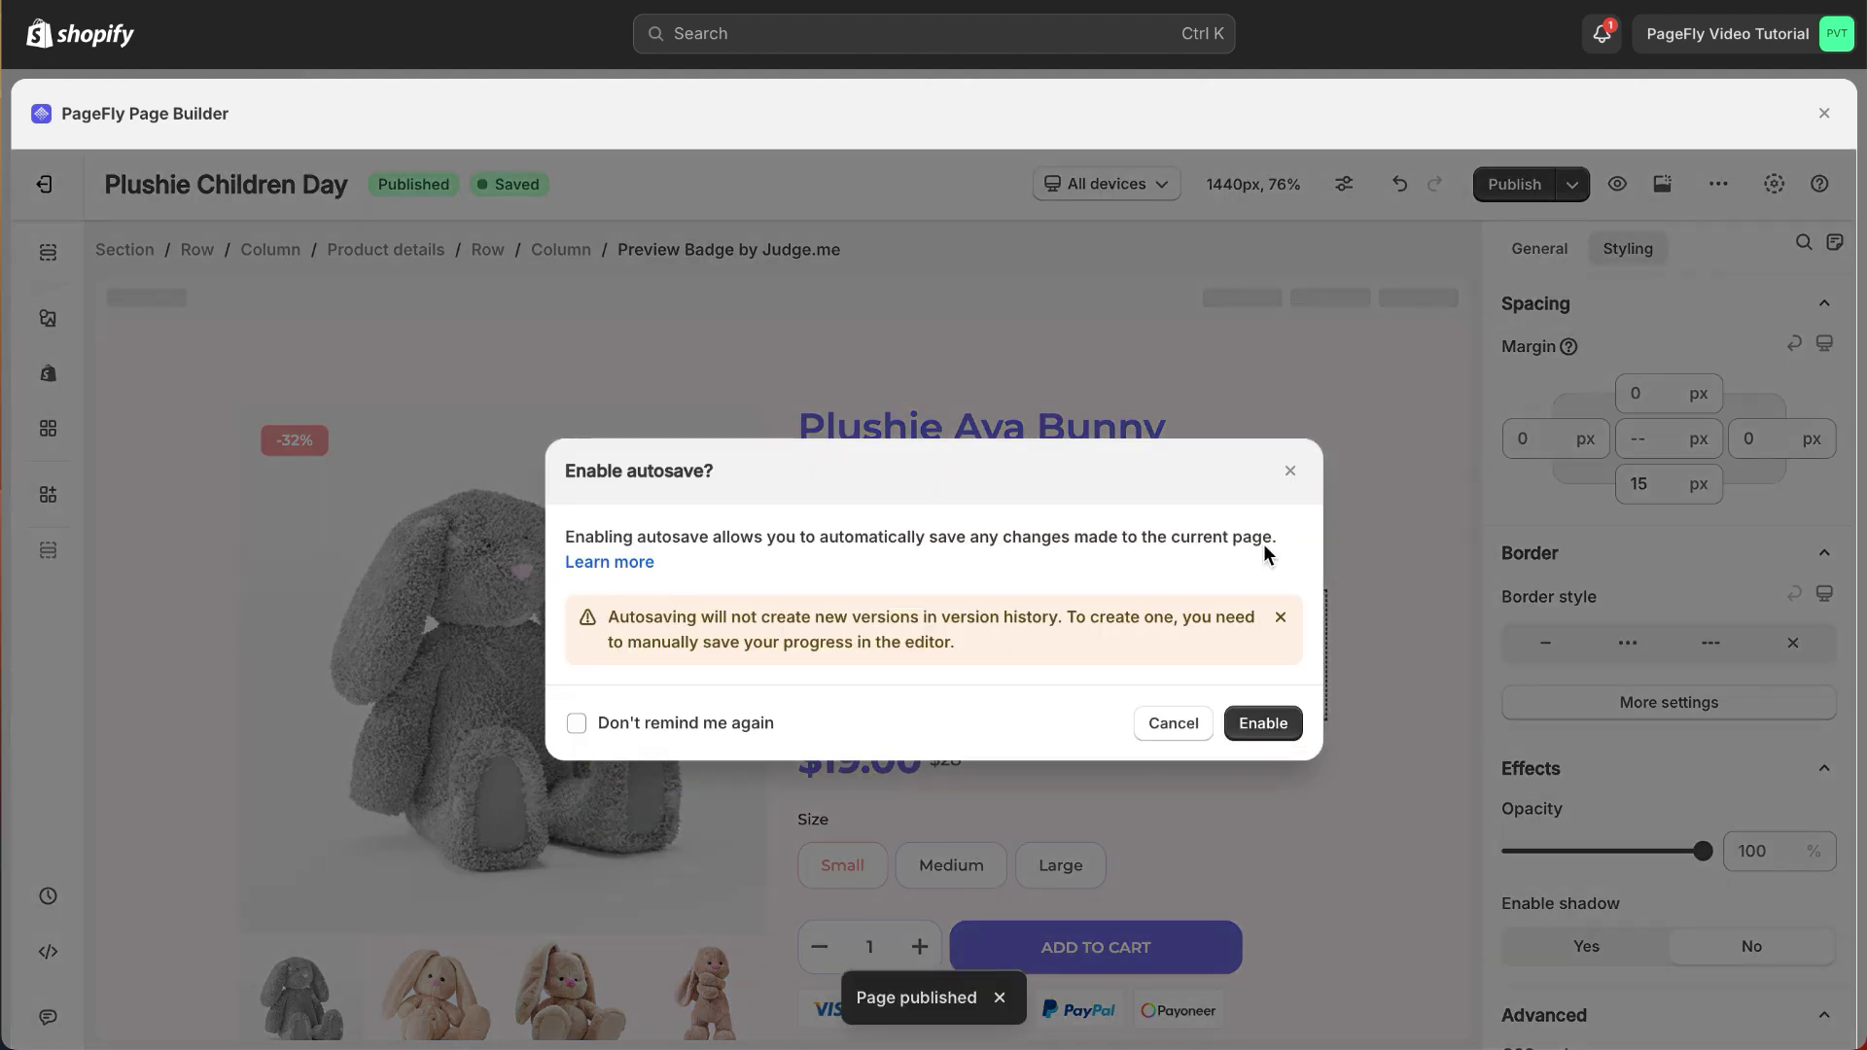
left_click(1290, 472)
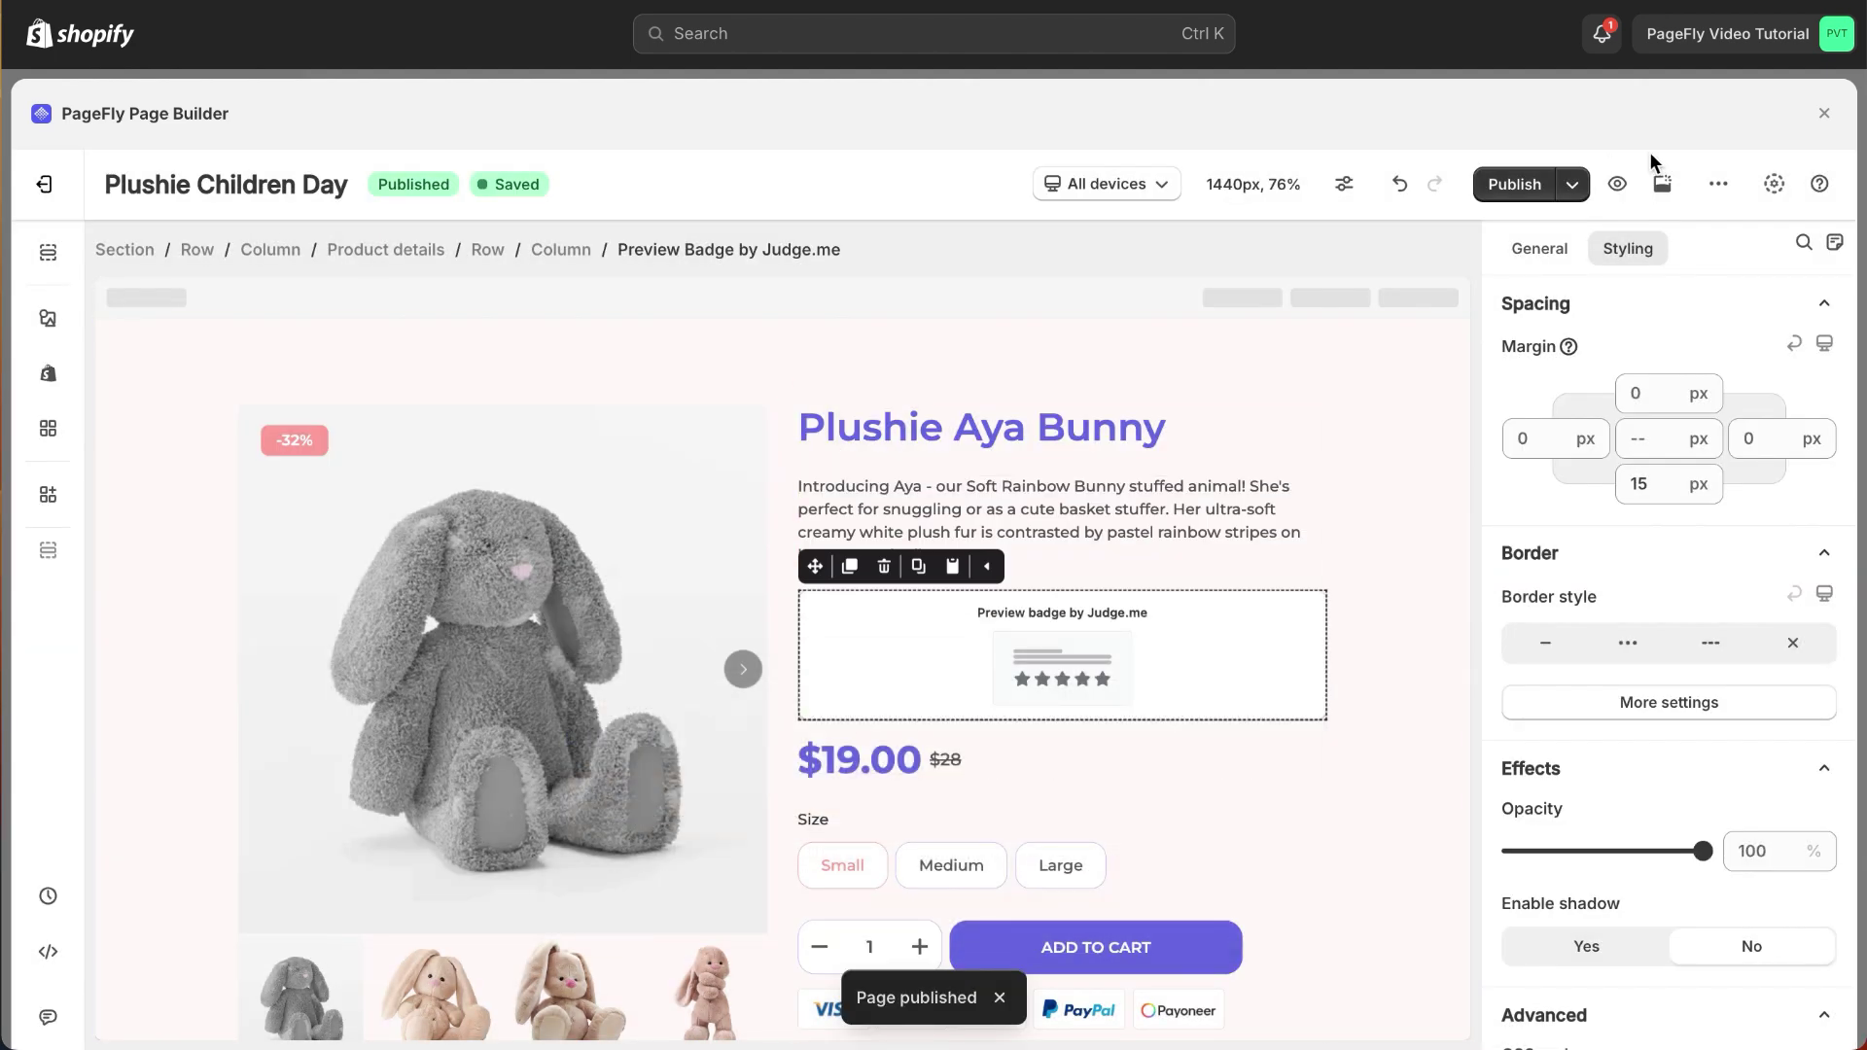
- View the live Plushie Aya Bunny page down to its Customer Reviews section
left_click(1661, 179)
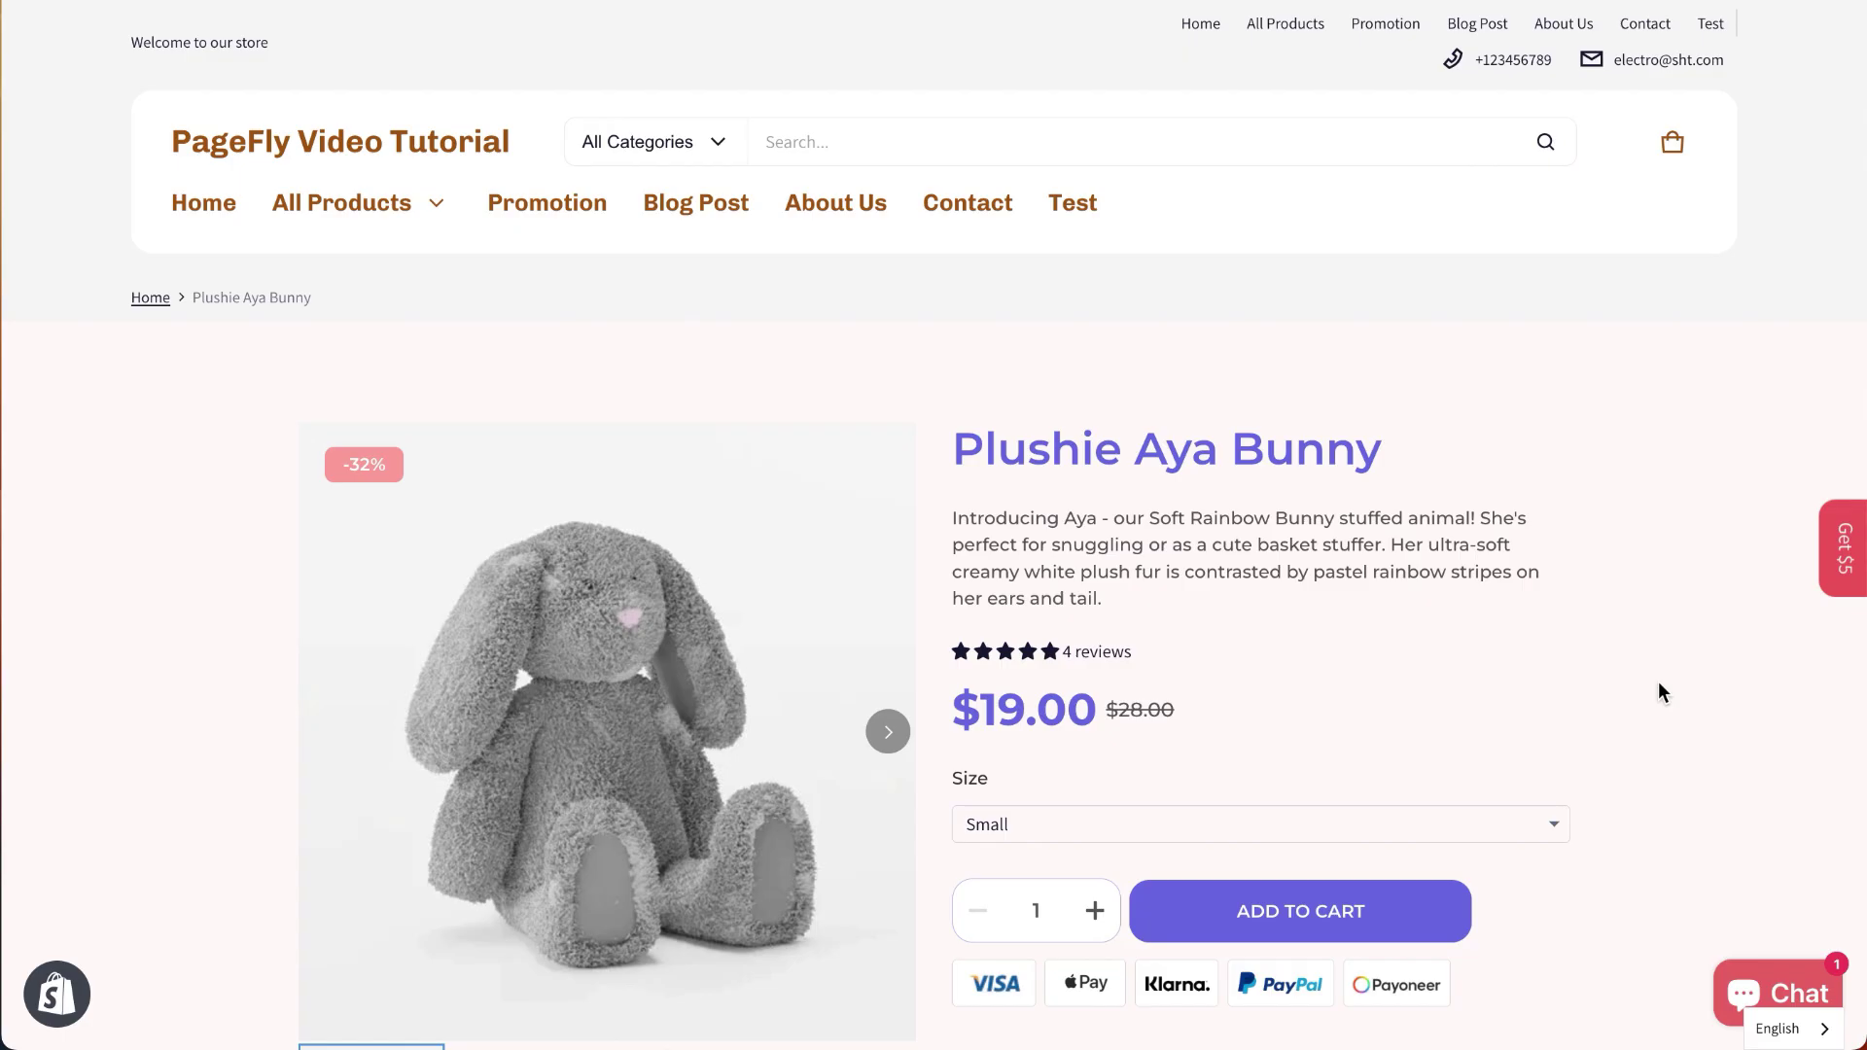
scroll(1661, 692, "down", 2)
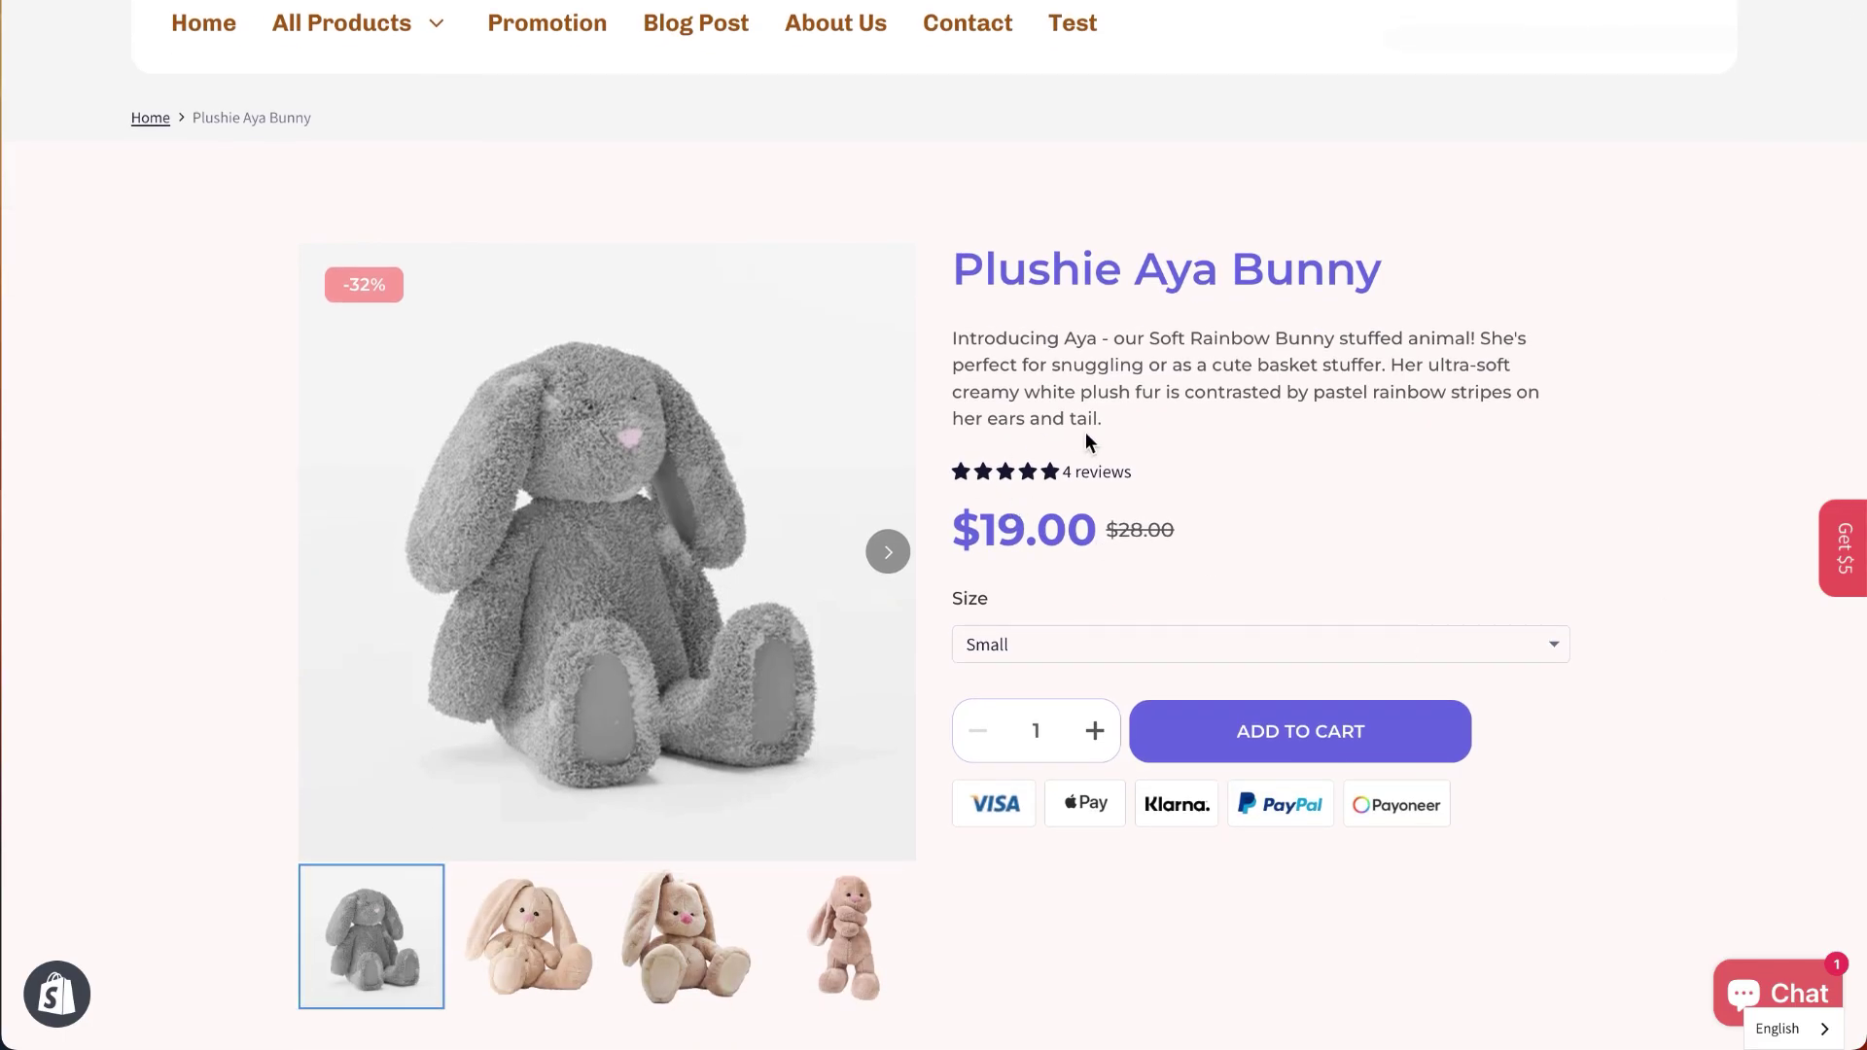
scroll(1094, 497, "down", 10)
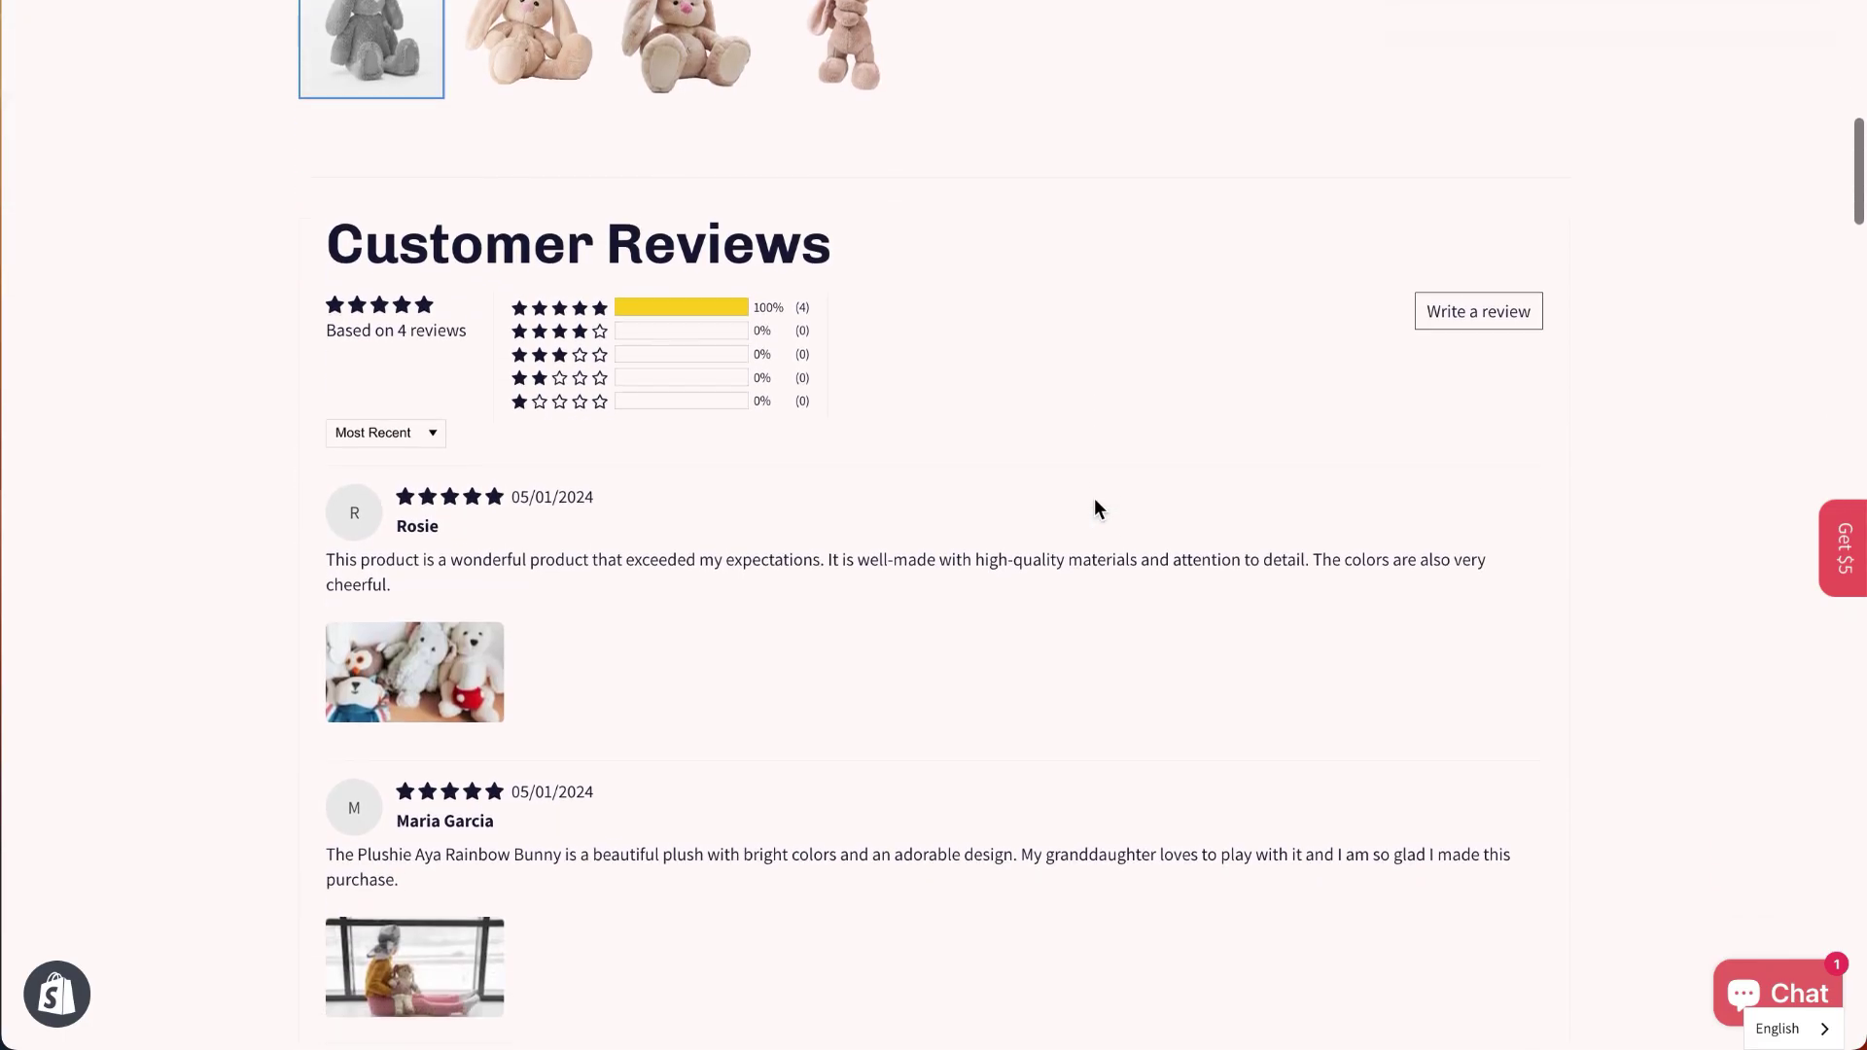